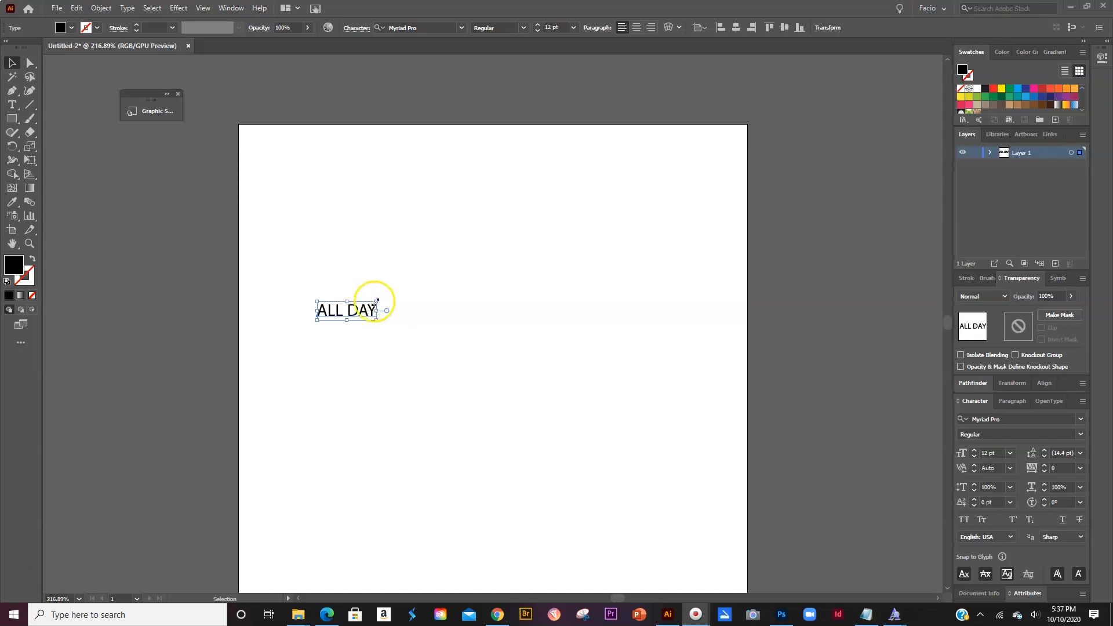
Enlarge the ALL DAY text to about 92 pt and position it across the upper part of the artboard.
left_click_drag(376, 321, 683, 452)
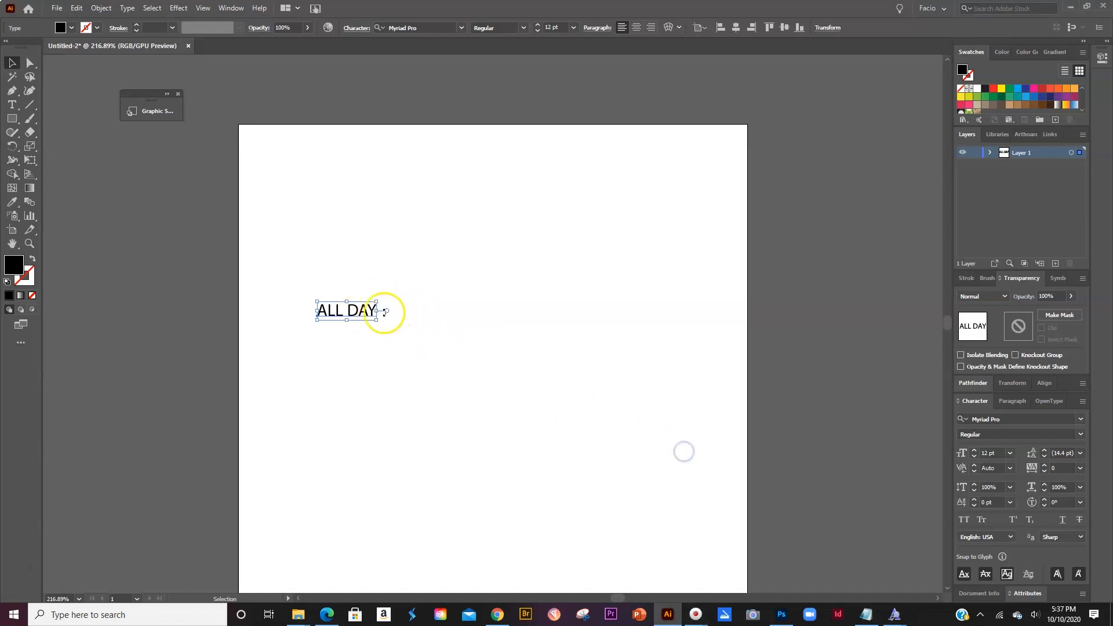
left_click_drag(380, 321, 731, 450)
left_click_drag(648, 377, 555, 248)
left_click_drag(659, 310, 701, 350)
left_click_drag(561, 232, 573, 211)
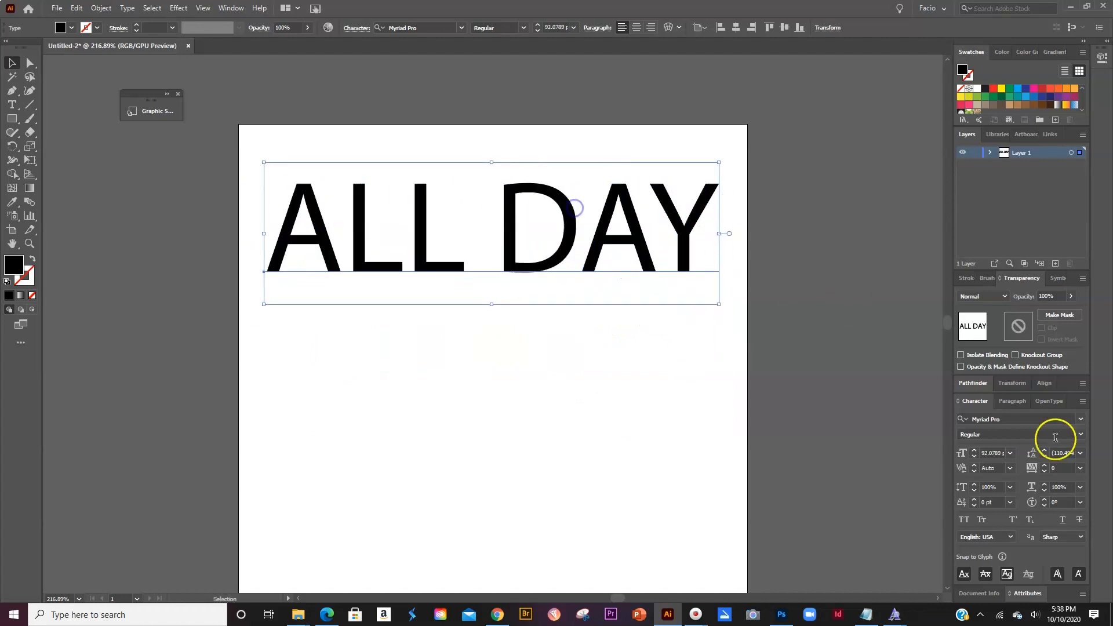
Set the ALL DAY text's font to Europa-Bold.
left_click(1018, 416)
type("E")
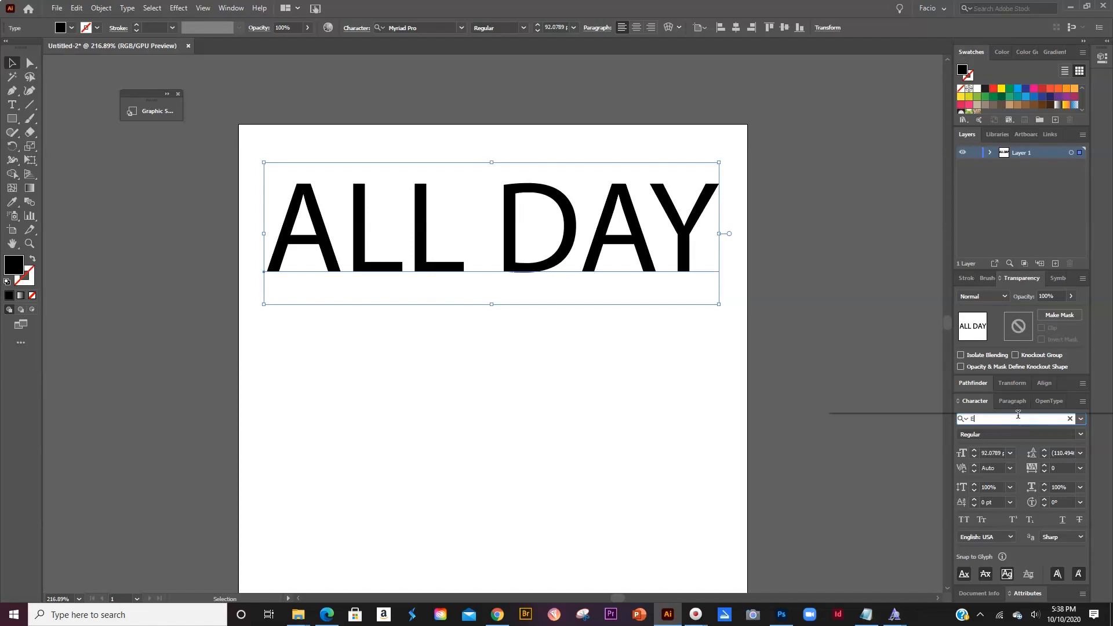
type("UROP")
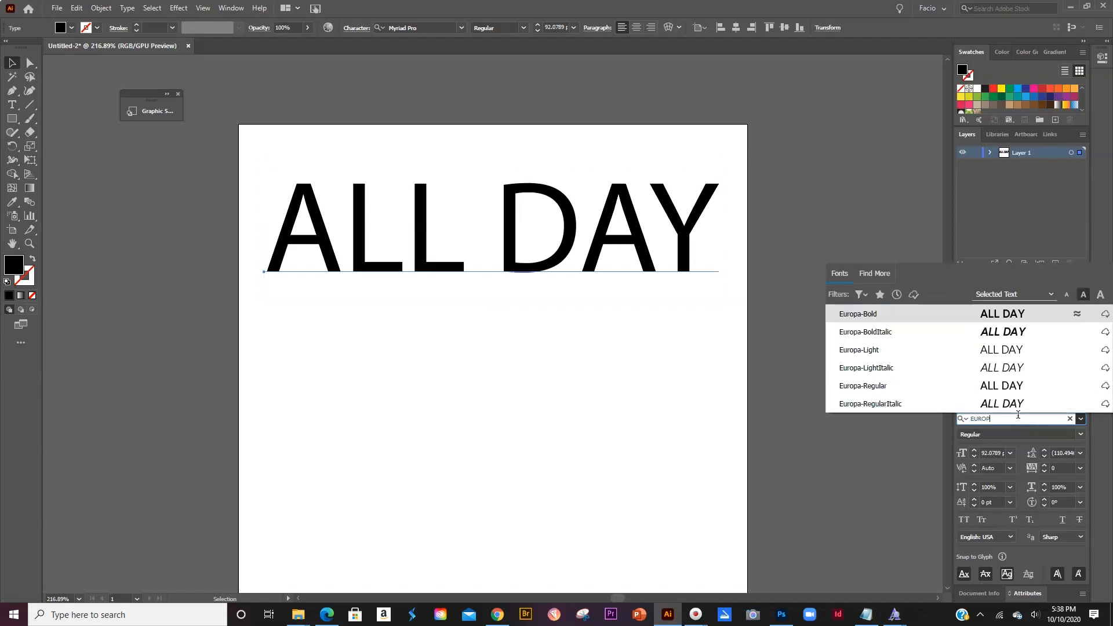
left_click(930, 314)
Center the ALL DAY text across the artboard, scale it to about 88 pt and move it up against the top edge.
left_click_drag(609, 290, 564, 250)
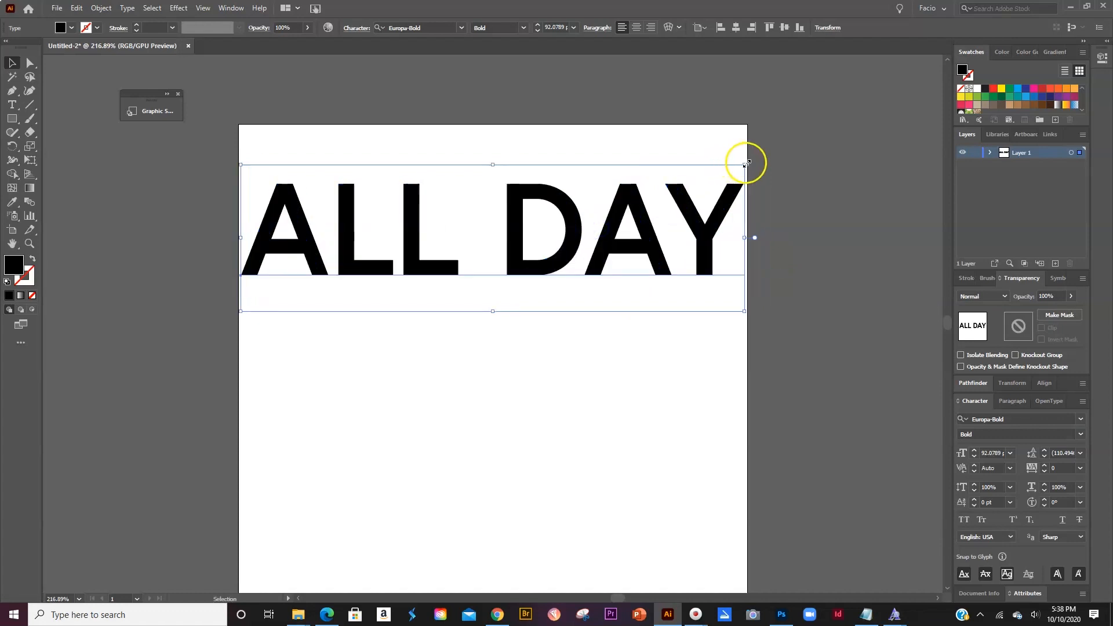
left_click_drag(745, 163, 733, 167)
left_click_drag(605, 223, 608, 182)
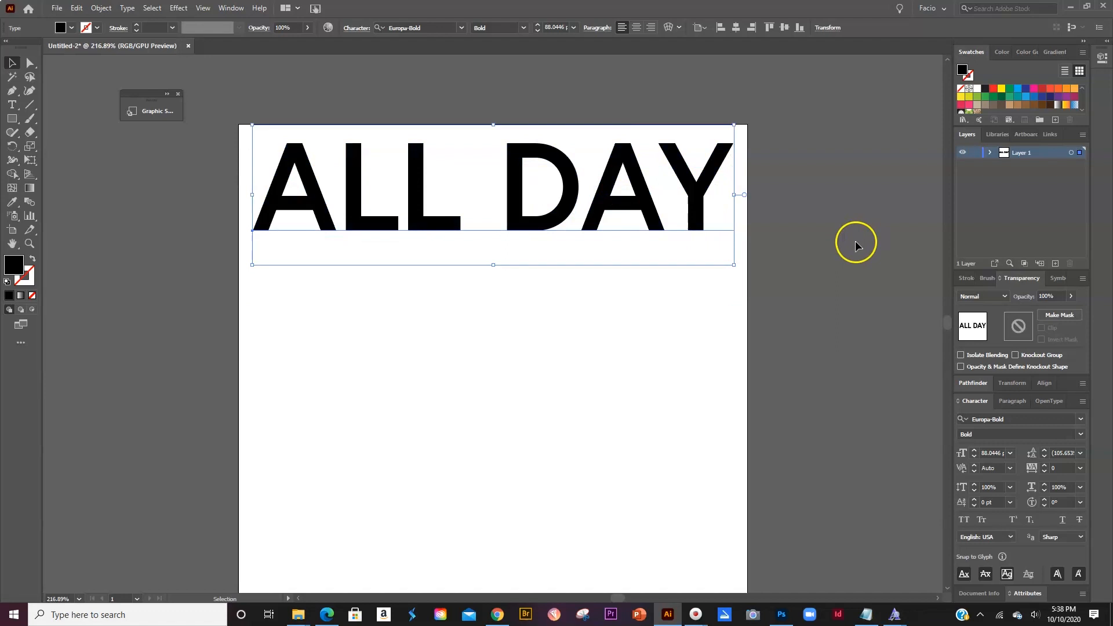
Lock Layer 1, then add a new layer and place it below Layer 1.
left_click(972, 197)
left_click(978, 154)
left_click(1002, 199)
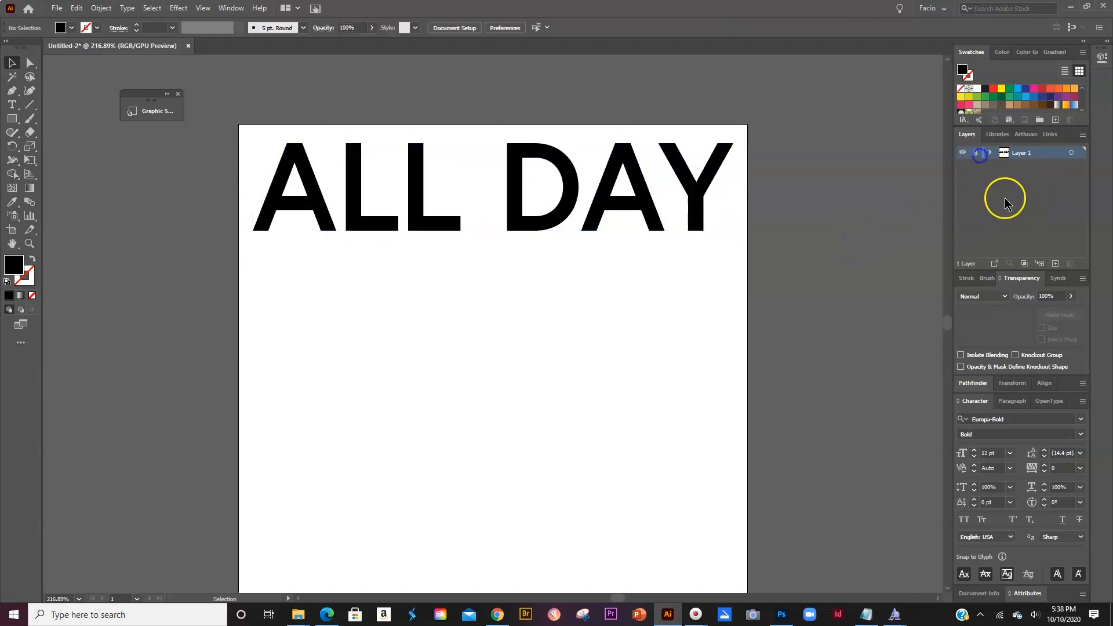
key("ctrl+0")
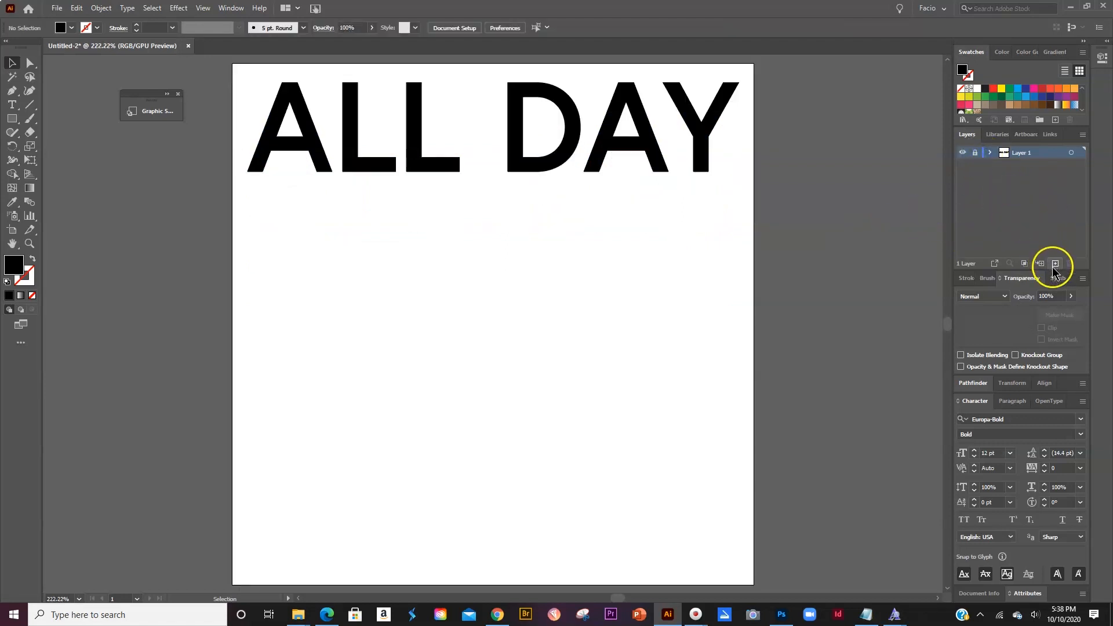
left_click_drag(1018, 153, 1021, 173)
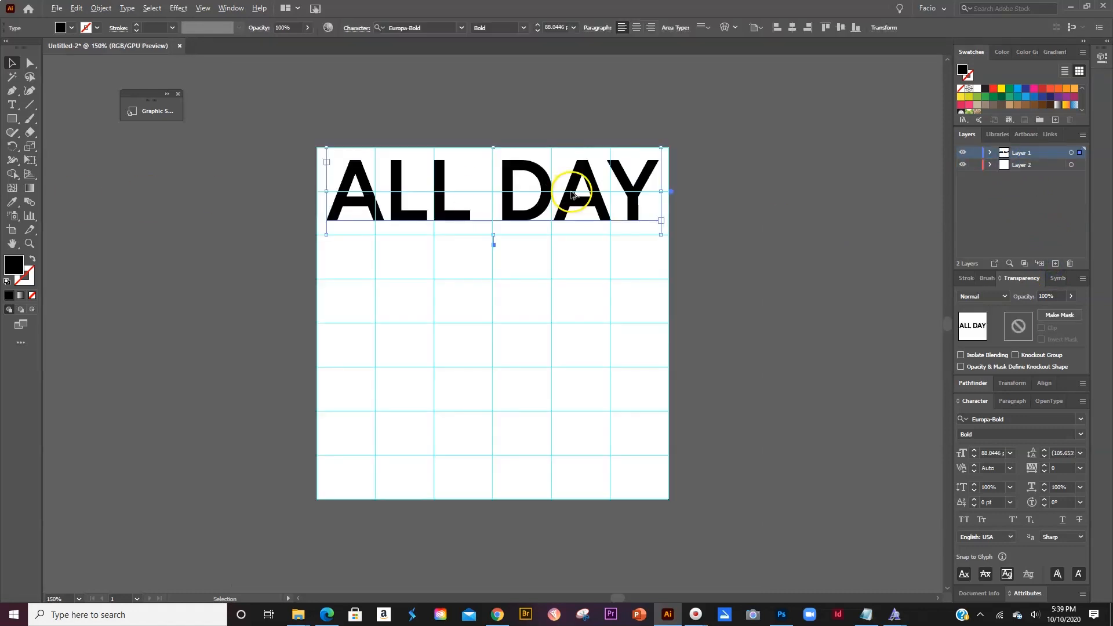
Duplicate the ALL DAY line straight down and repeat the copy twice to fill the artboard with four rows.
left_click_drag(568, 220, 558, 287)
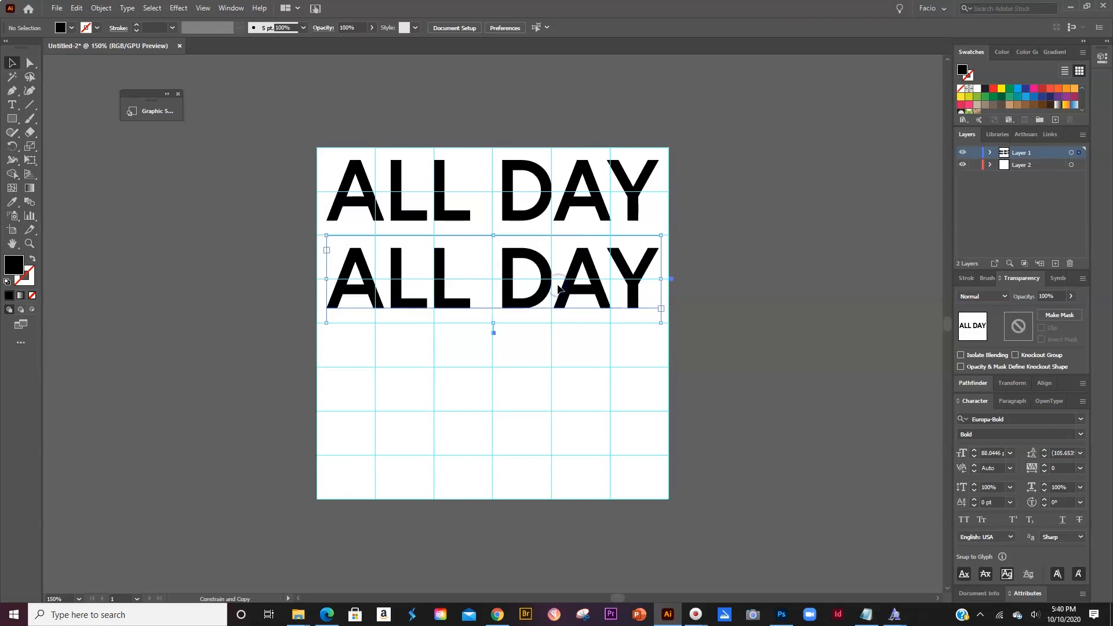
key("ctrl+d")
key("ctrl+d")
left_click(784, 298)
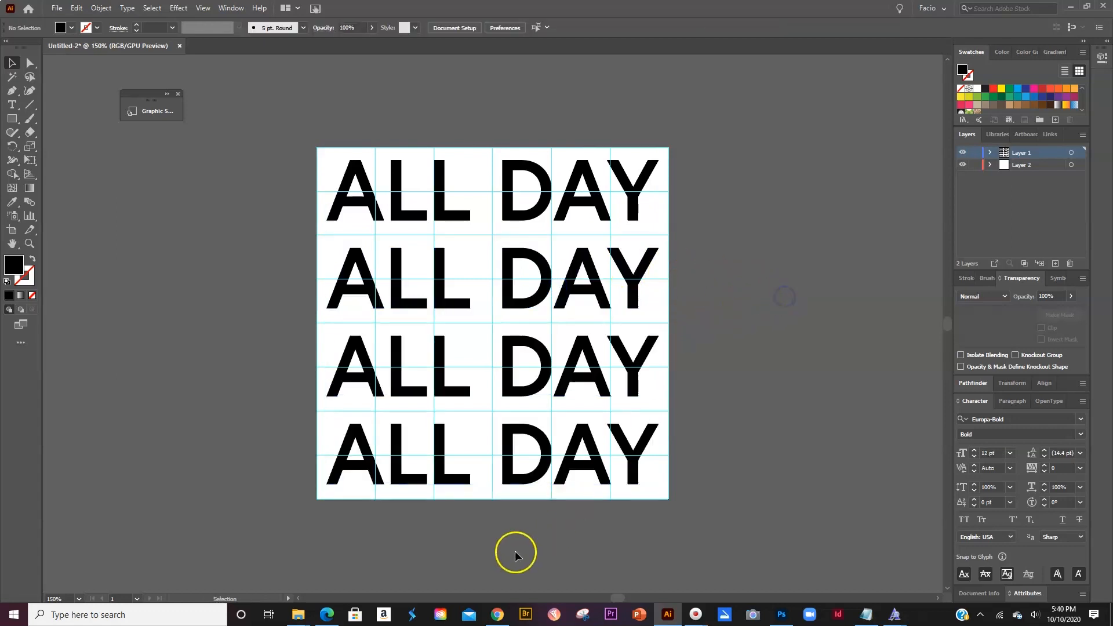
Tighten the ALL DAY rows so they overlap, and repeat overlapping copies down to the artboard's bottom edge.
left_click_drag(543, 287, 545, 235)
left_click(605, 461)
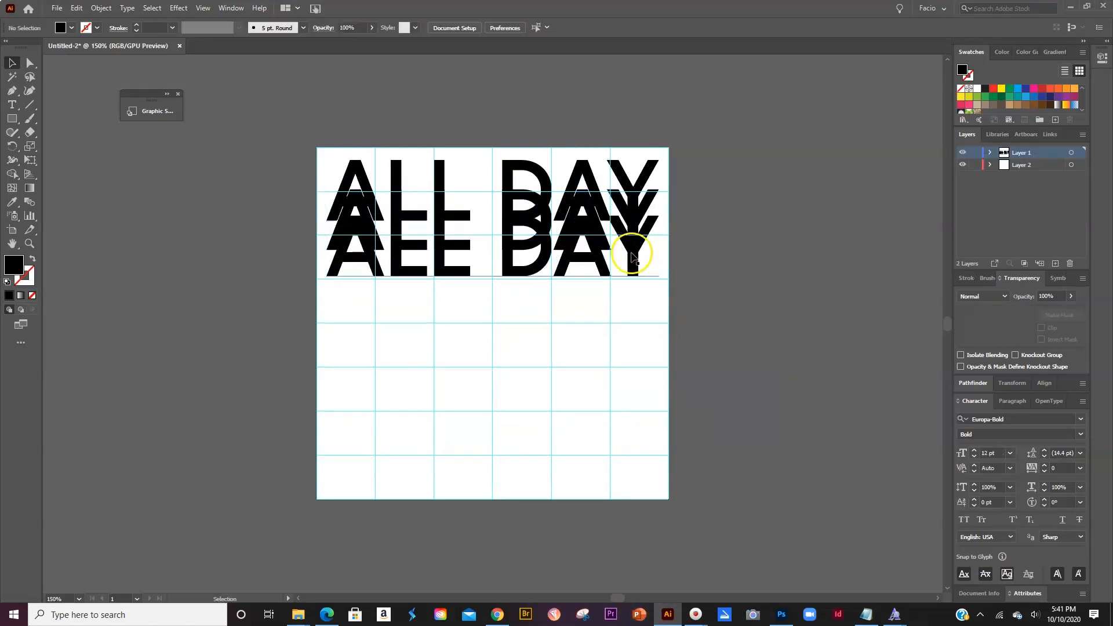
left_click_drag(632, 255, 632, 336)
key("ctrl+d")
key("ctrl+d")
key("ctrl+d")
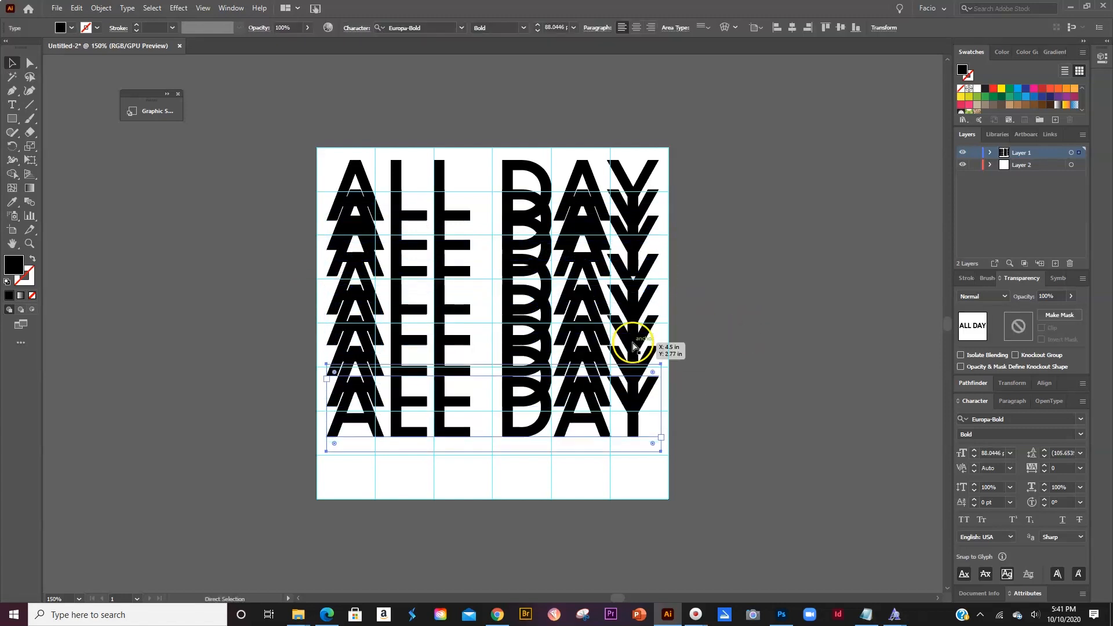
key("ctrl+d")
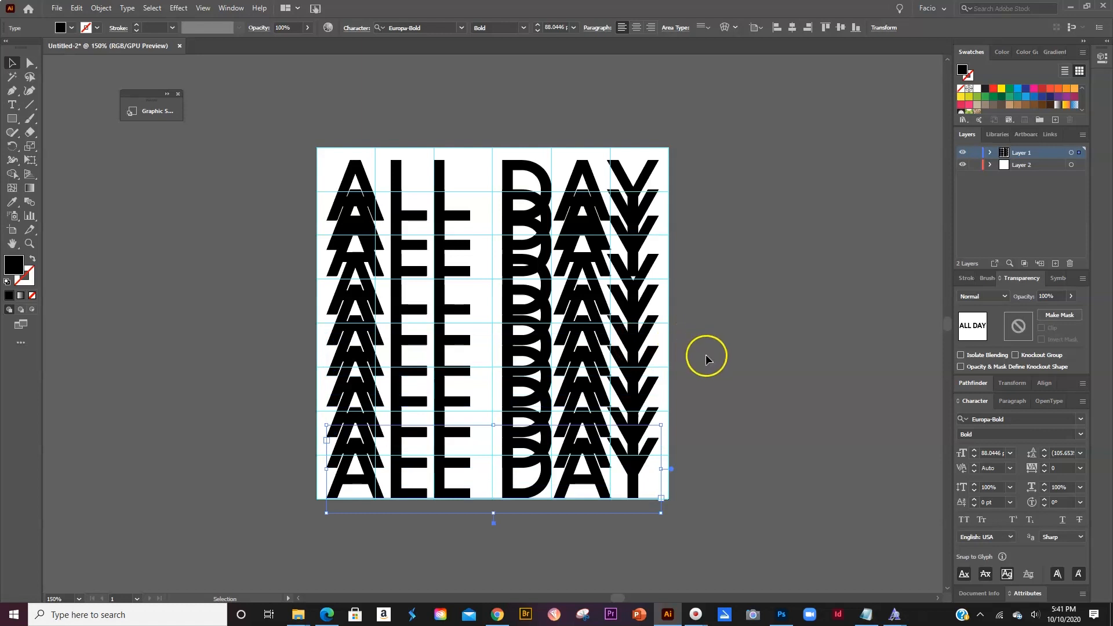
Fill the top ALL DAY line with red and bring it in front of the black copies.
left_click(993, 88)
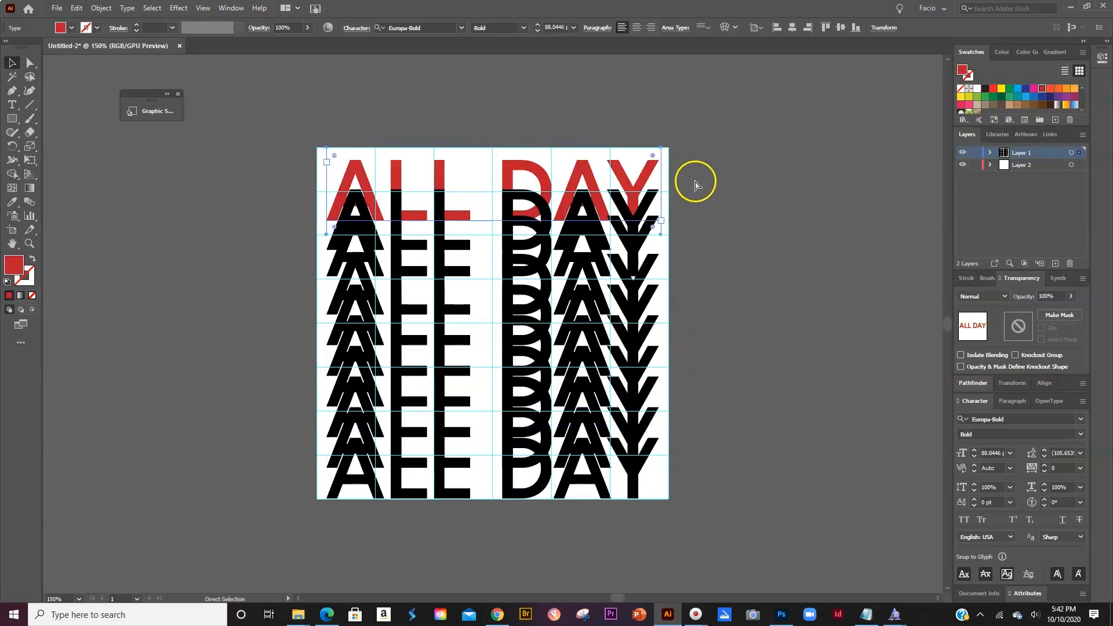
Apply a Gaussian Blur with a 46-pixel radius to the bottom ALL DAY line.
left_click(178, 8)
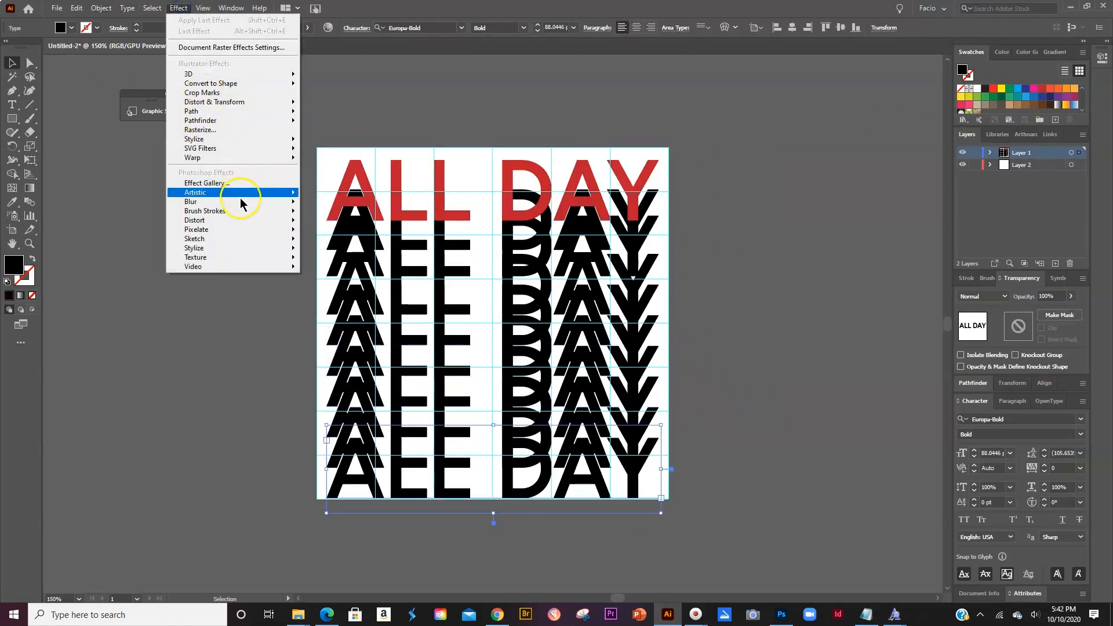
mouse_move(258, 201)
left_click(330, 203)
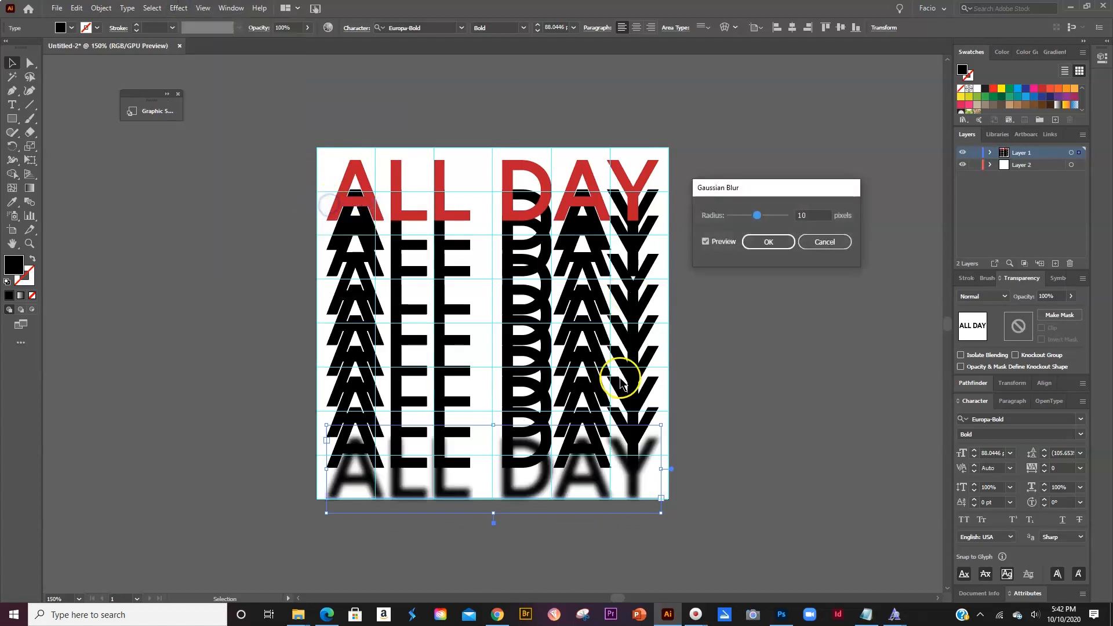
double_click(806, 211)
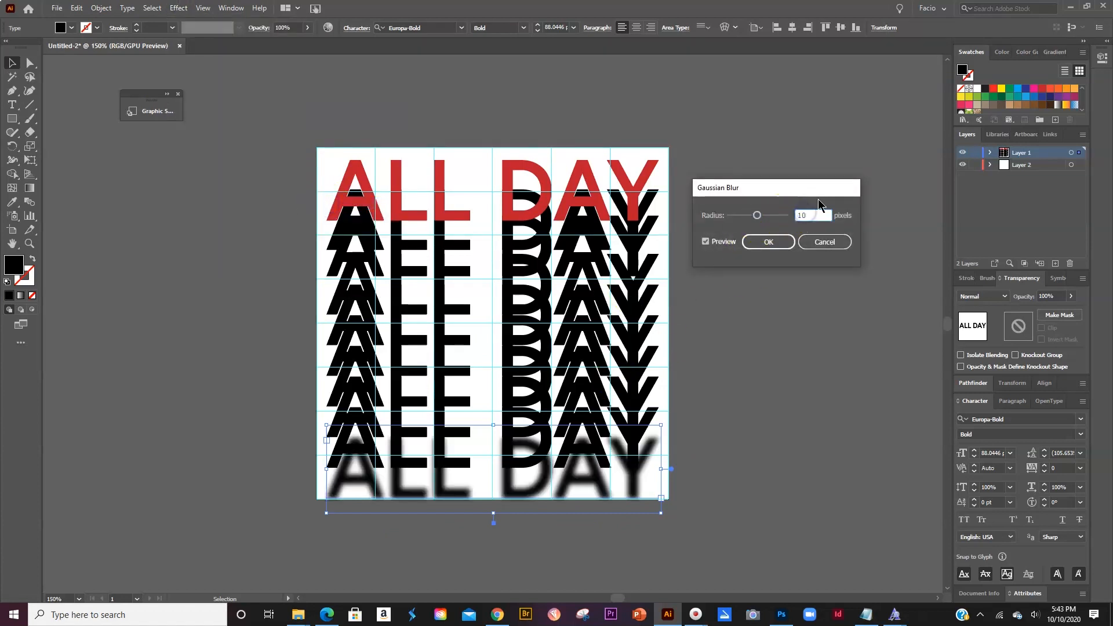
key("Up")
key("Up")
key("Up")
key("Up")
key("Up")
key("Up")
key("Up")
key("Up")
key("Up")
key("Up")
key("Up")
key("Up")
key("Up")
key("Up")
key("Up")
key("Up")
key("Up")
key("Up")
key("Up")
key("Up")
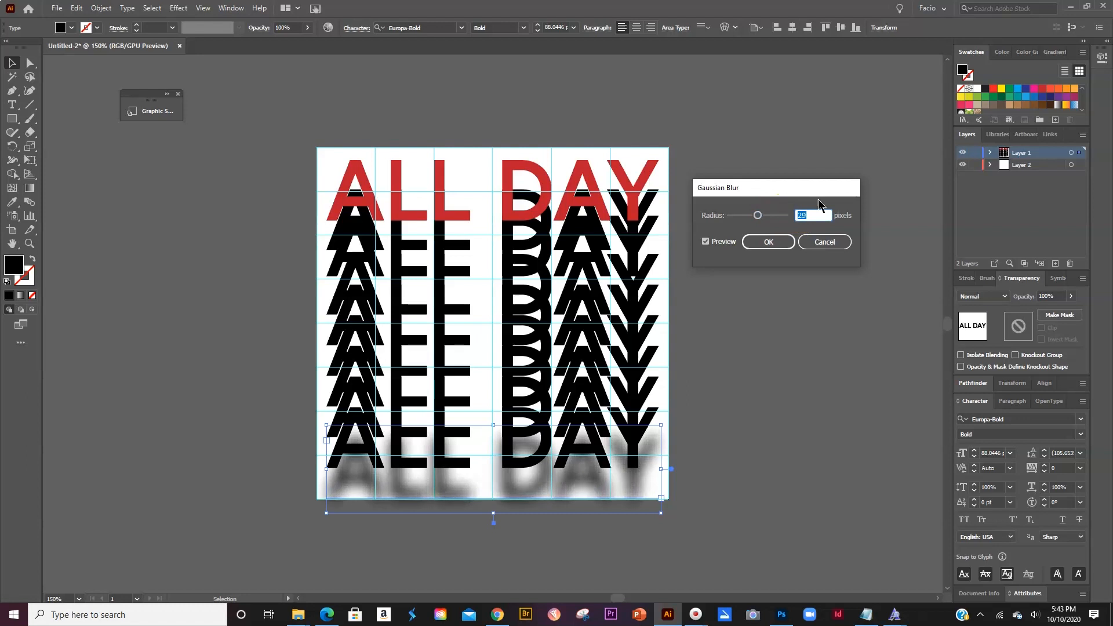
key("Up")
key("Up")
key("Up")
key("Up")
key("Up")
key("Up")
key("Up")
key("Up")
key("Up")
key("Up")
key("Up")
key("Up")
key("Up")
key("Up")
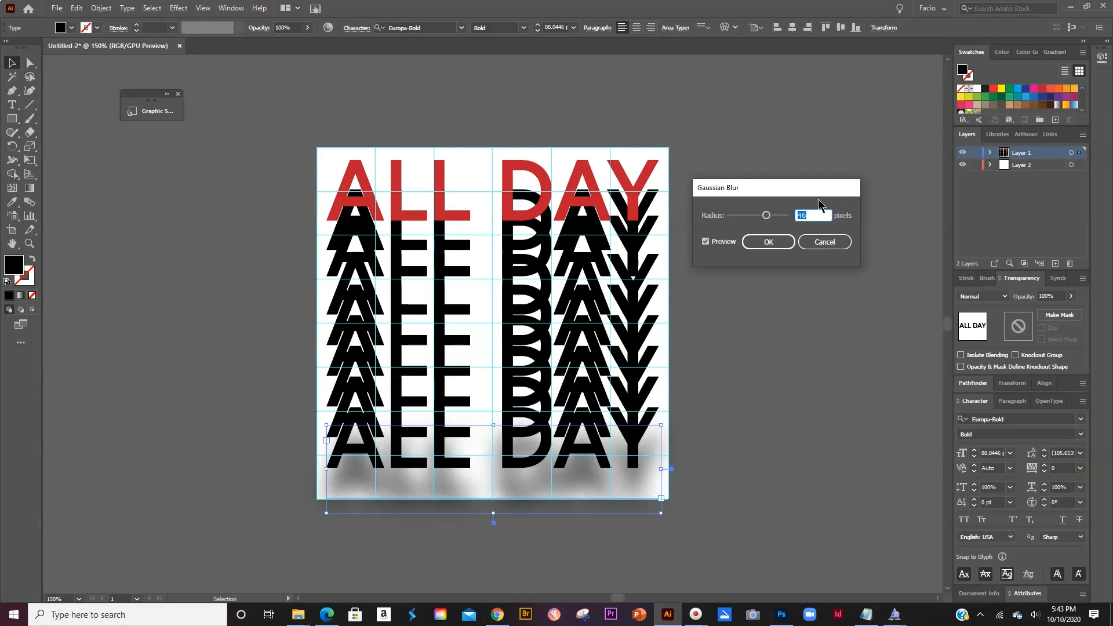
left_click(763, 247)
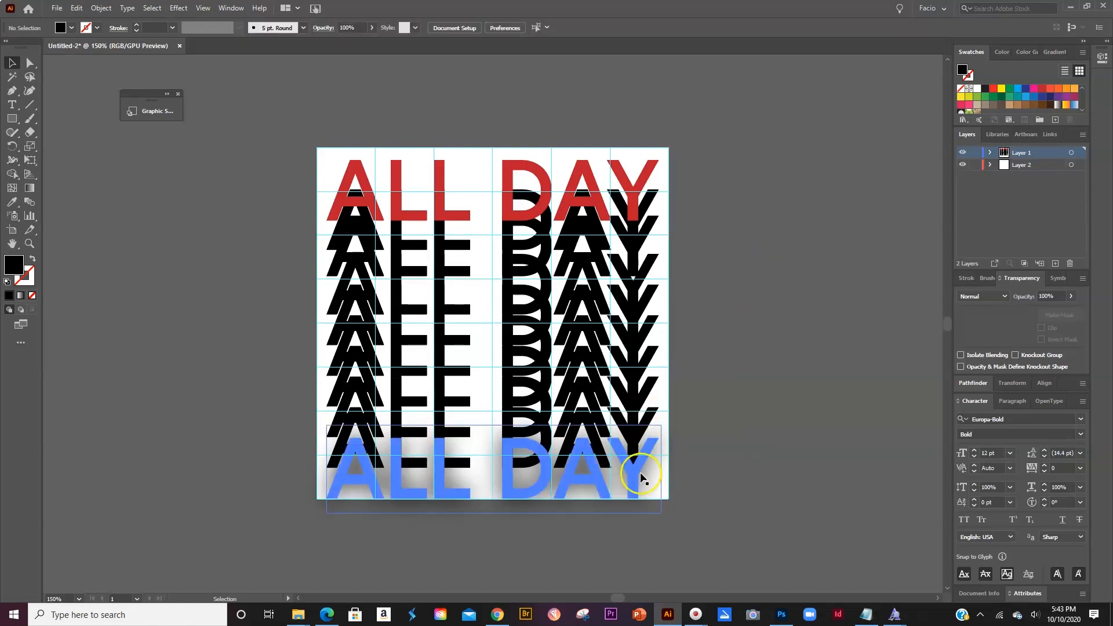
Apply a Gaussian Blur with a 40-pixel radius to the second ALL DAY line from the bottom.
left_click_drag(636, 483, 637, 453)
left_click(178, 8)
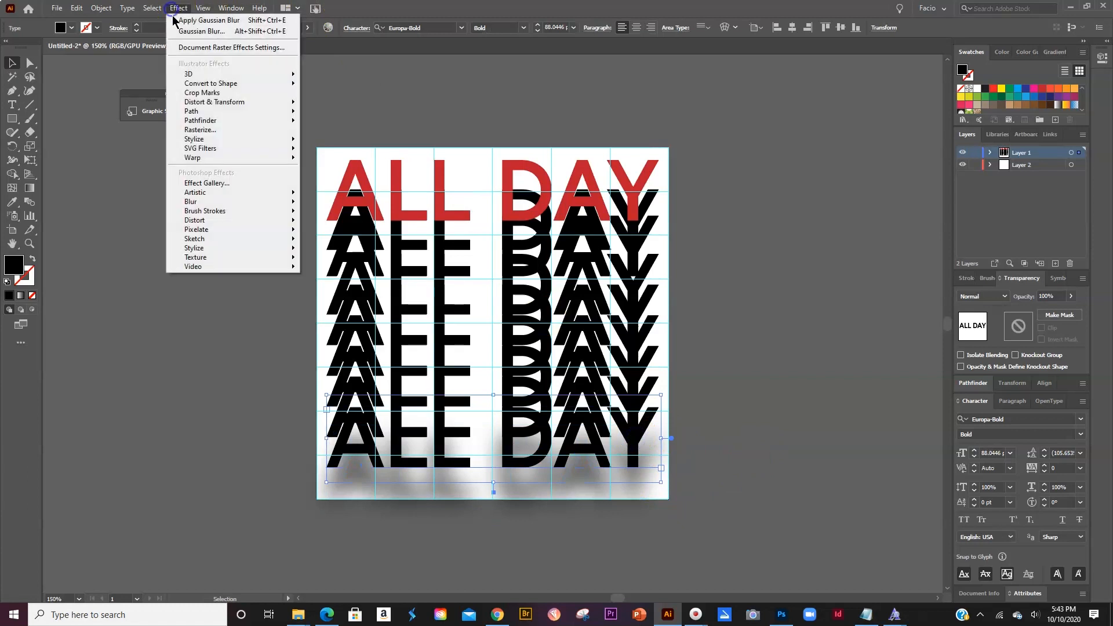
mouse_move(253, 202)
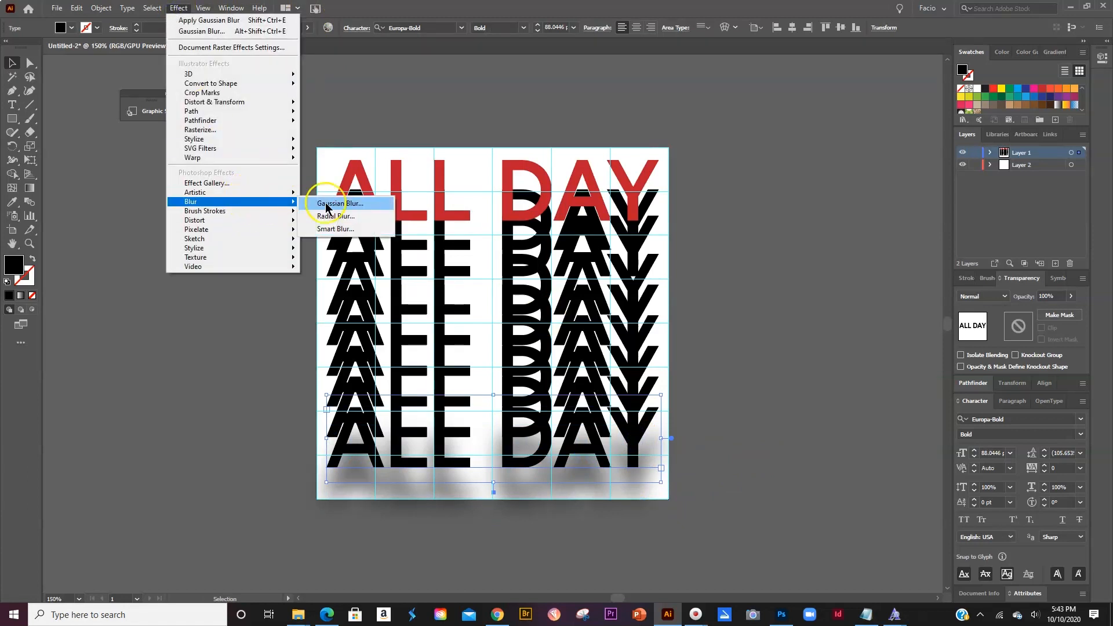
left_click(325, 204)
left_click(813, 215)
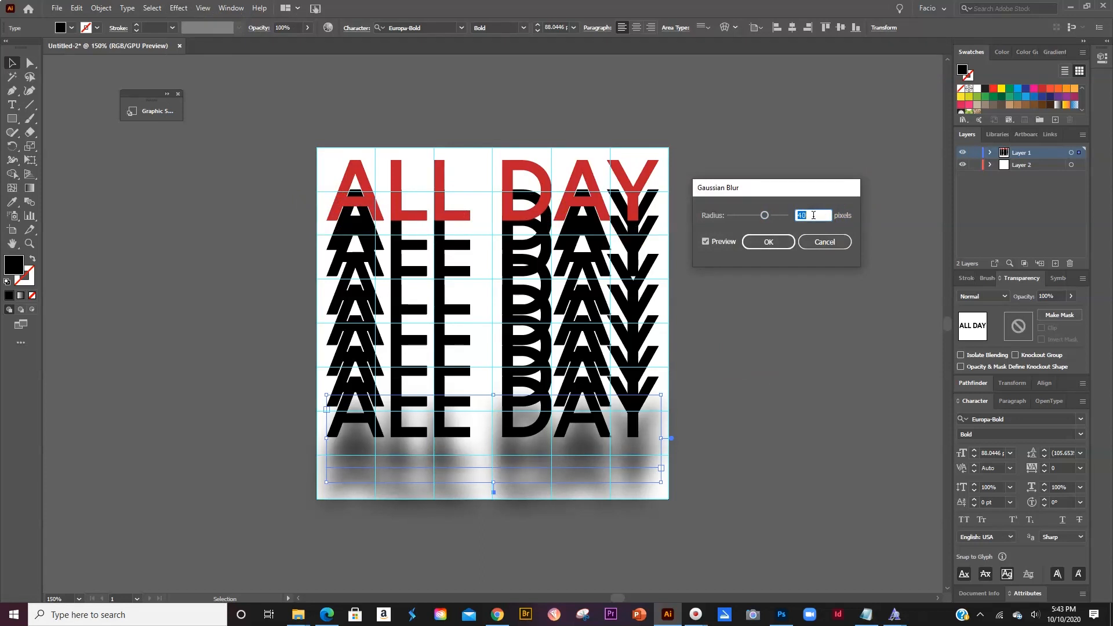
left_click(766, 242)
left_click(781, 346)
Apply a Gaussian Blur with a 34-pixel radius to the third ALL DAY line from the bottom.
left_click(641, 427)
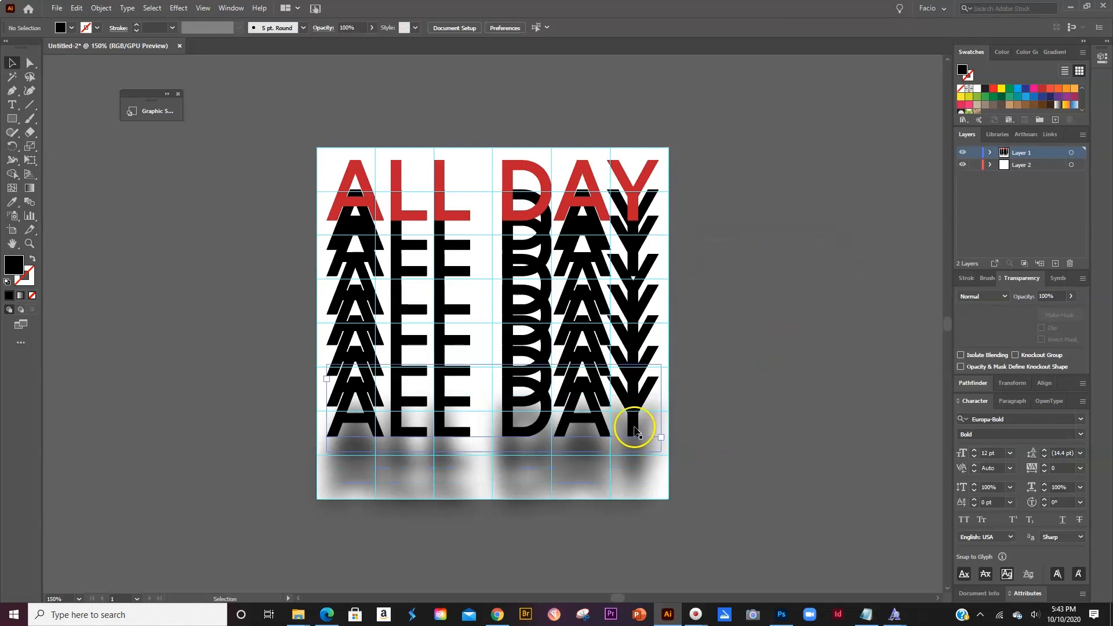
left_click(179, 8)
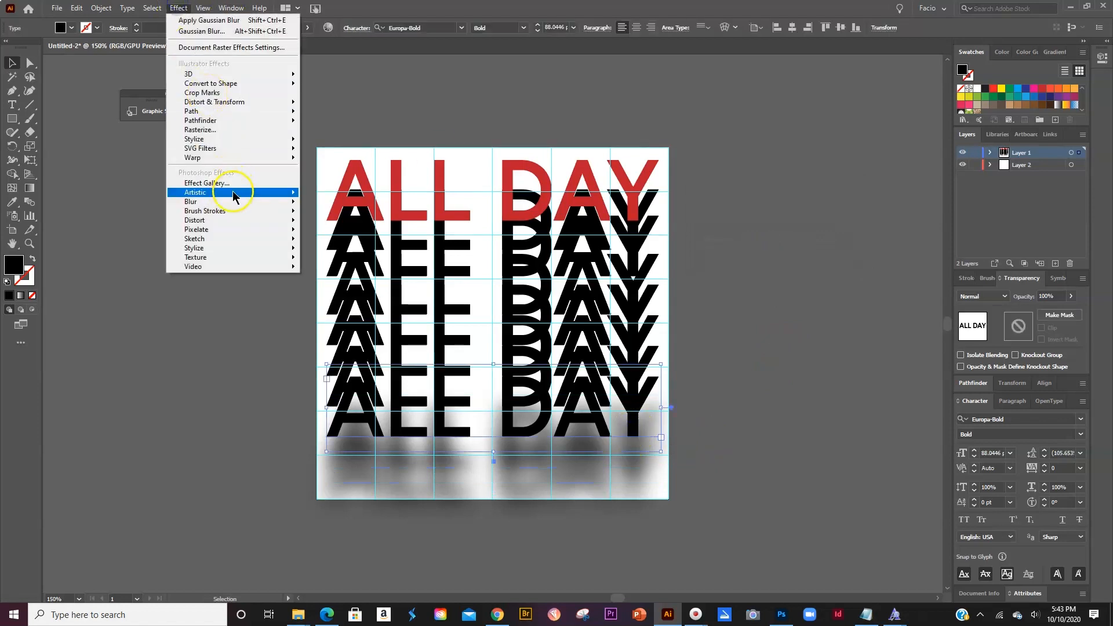
mouse_move(250, 201)
left_click(340, 203)
double_click(814, 215)
type("40")
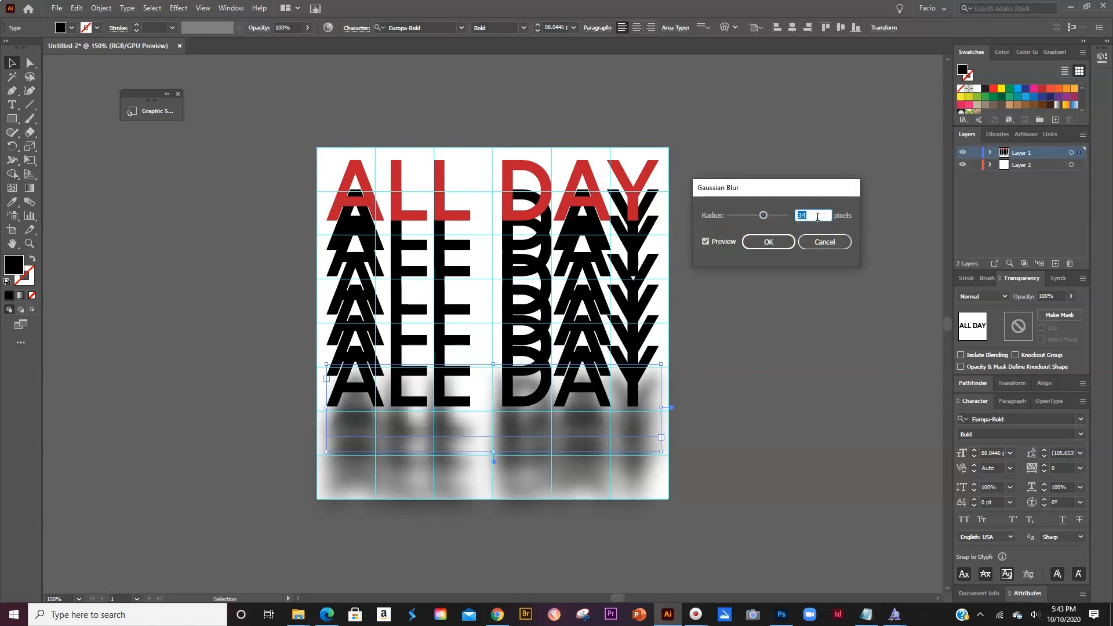
key("Return")
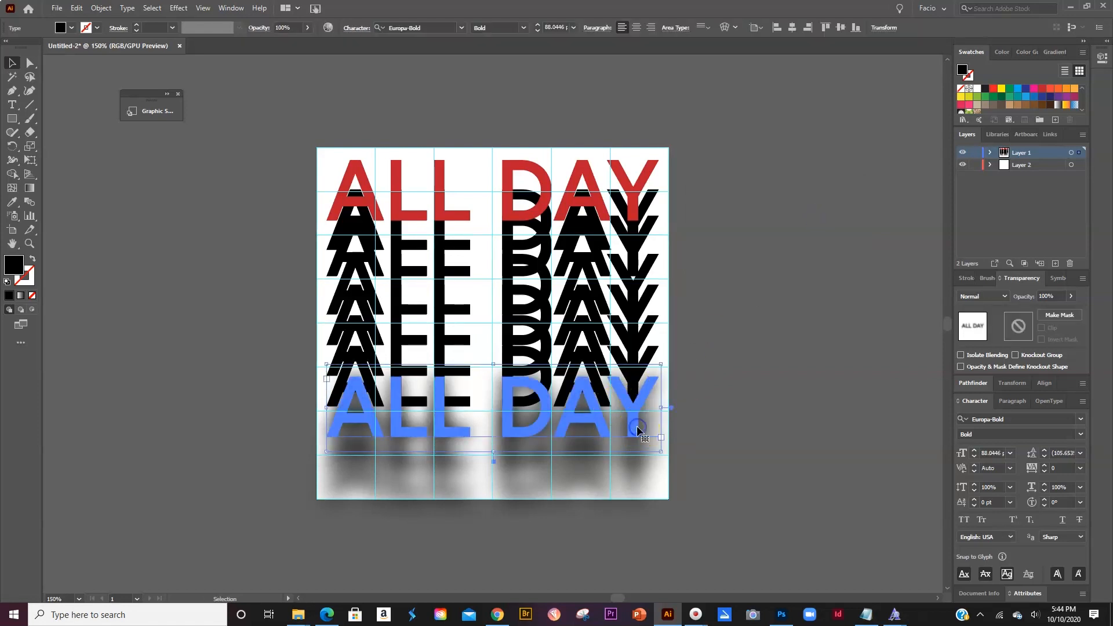
left_click(798, 383)
Apply a Gaussian Blur with a 29-pixel radius to the fourth ALL DAY line from the bottom.
left_click(561, 371)
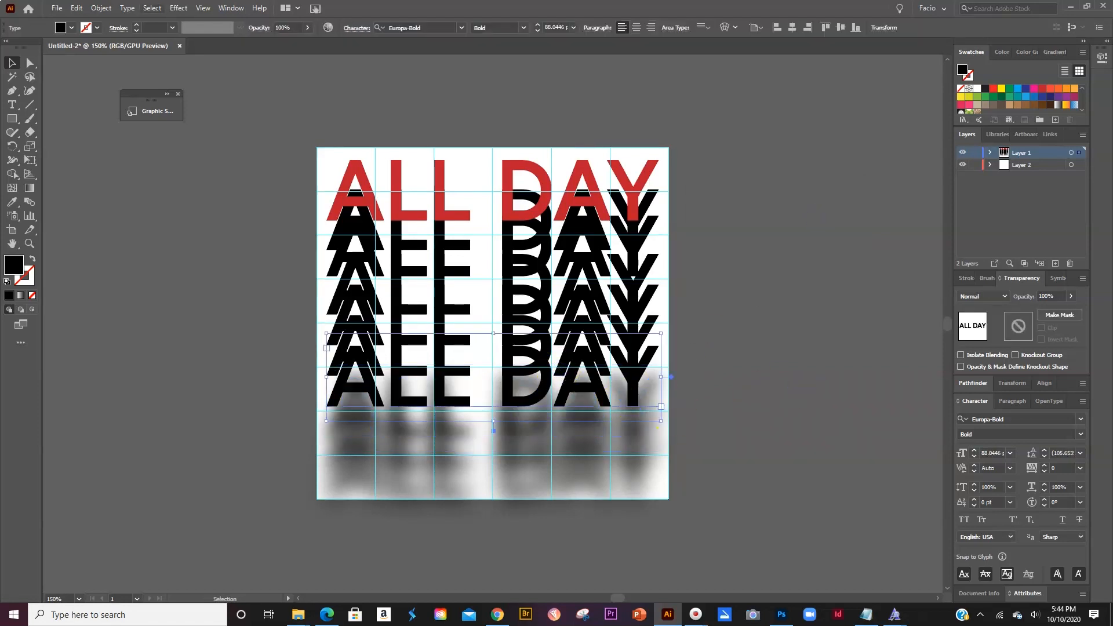
left_click(177, 8)
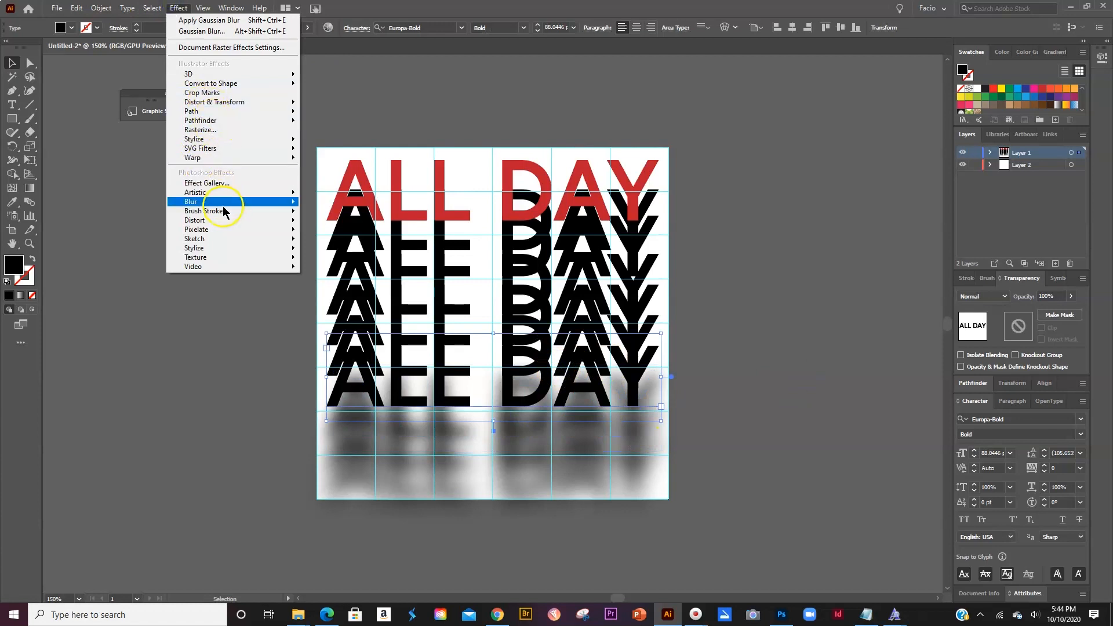
left_click(339, 203)
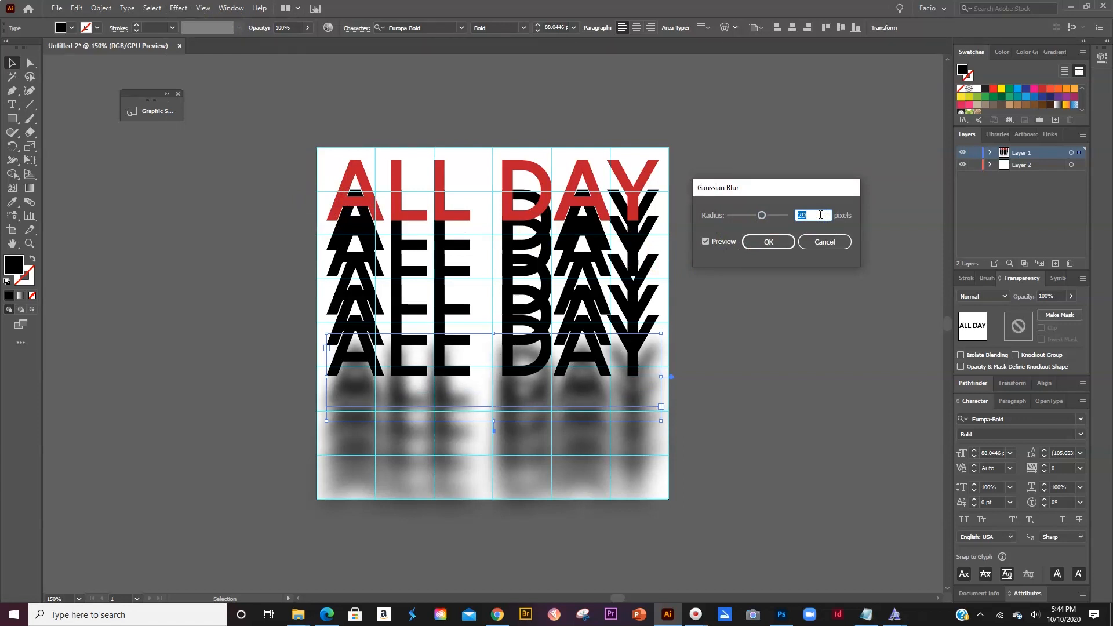
left_click(768, 242)
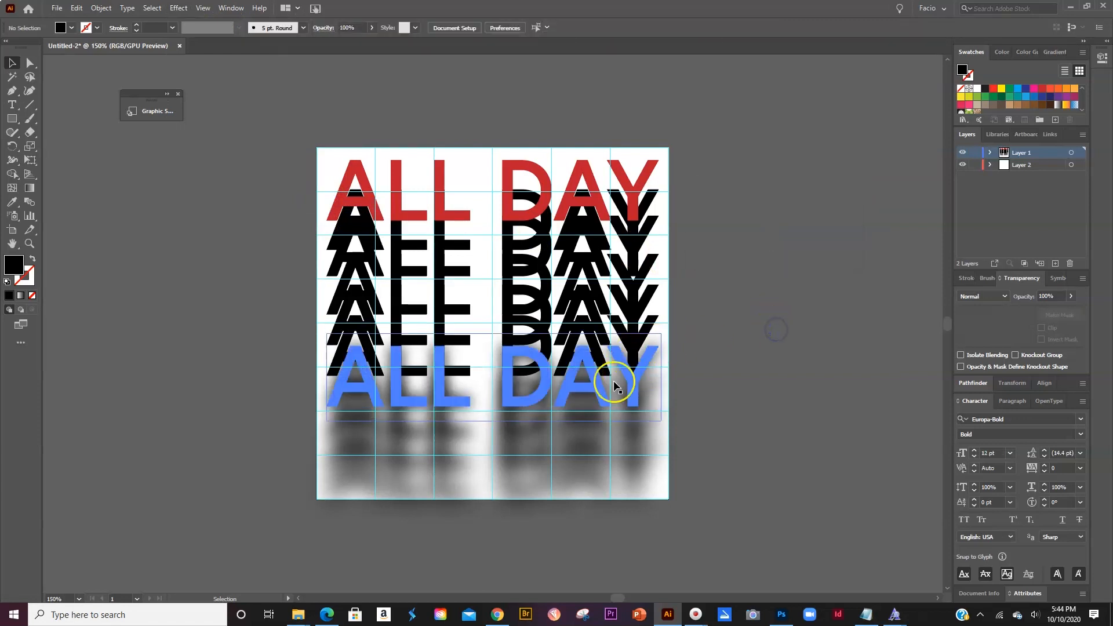
left_click(614, 385)
left_click(720, 336)
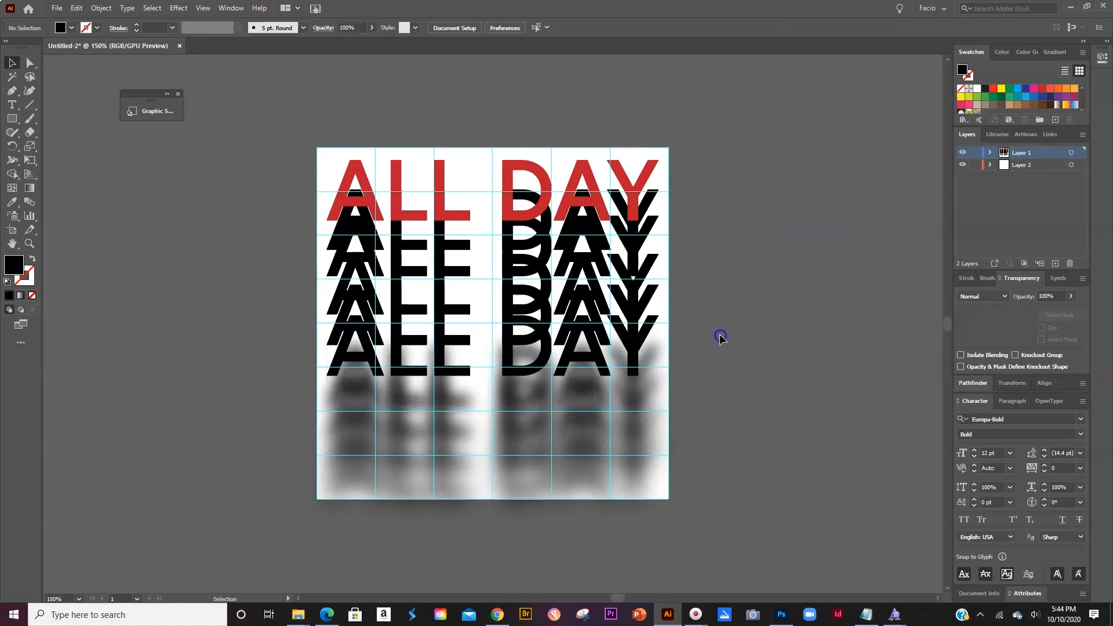
Apply a Gaussian Blur with a 25-pixel radius to the fifth ALL DAY line from the bottom.
left_click(631, 355)
left_click(128, 8)
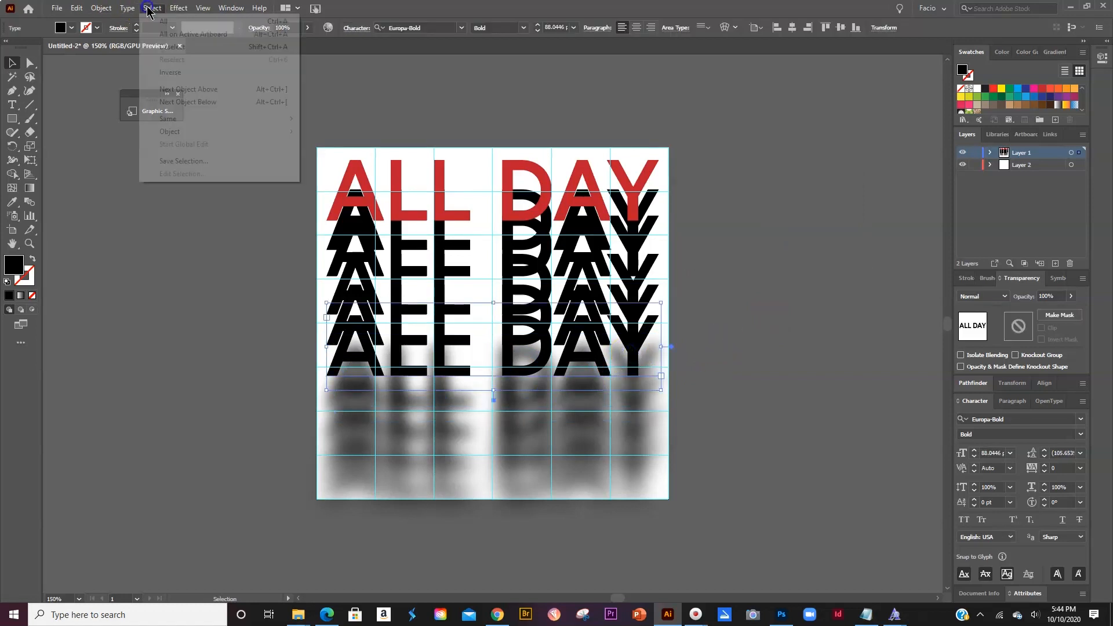
mouse_move(226, 202)
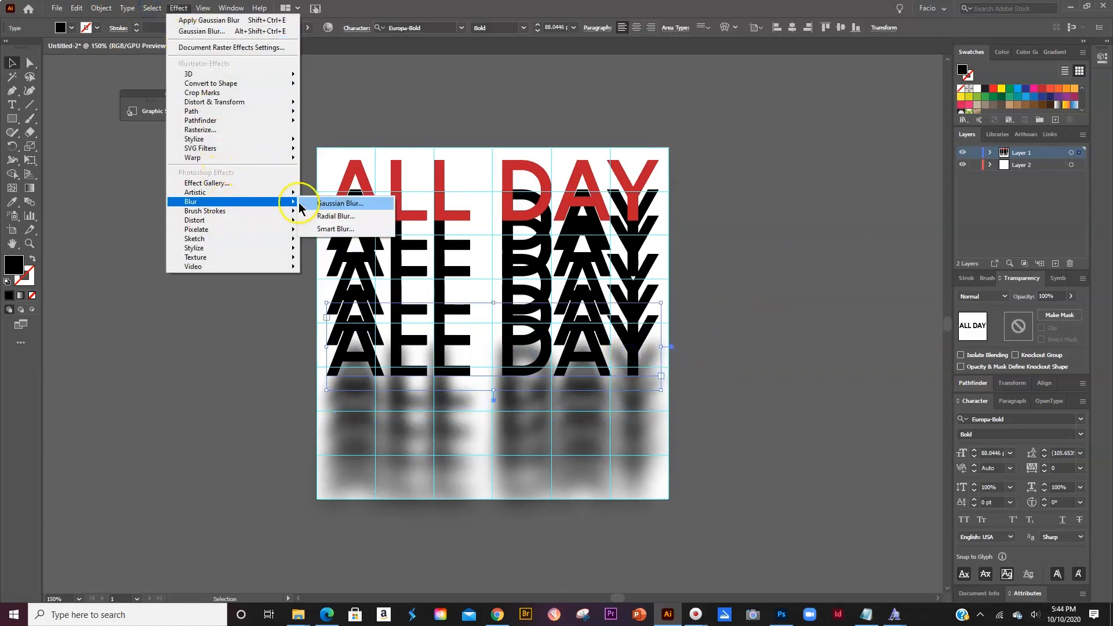
left_click(339, 204)
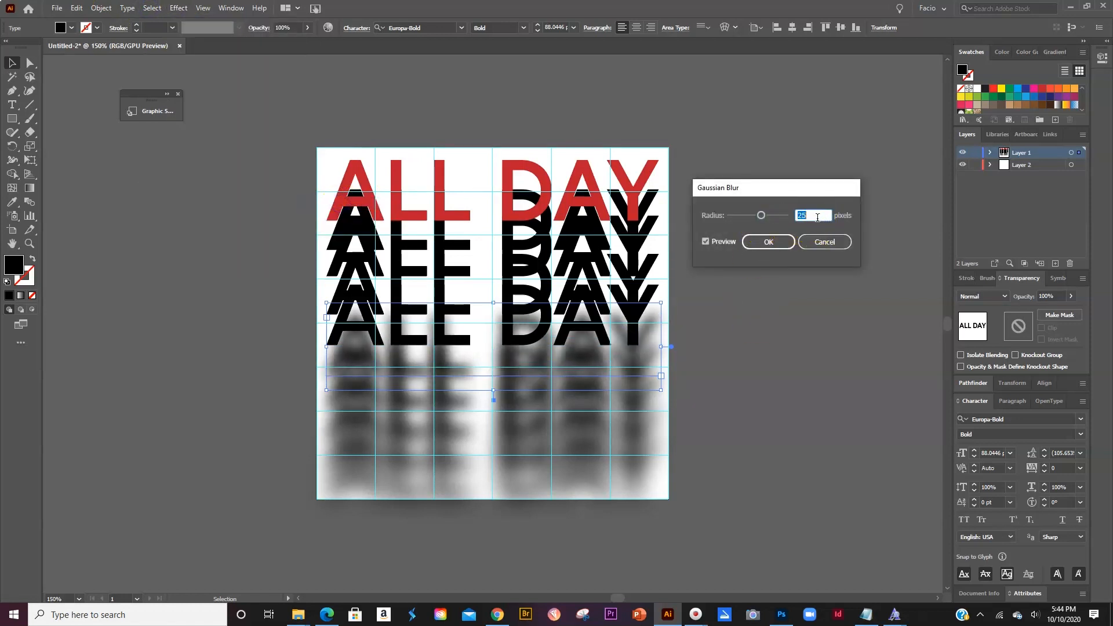
left_click(768, 241)
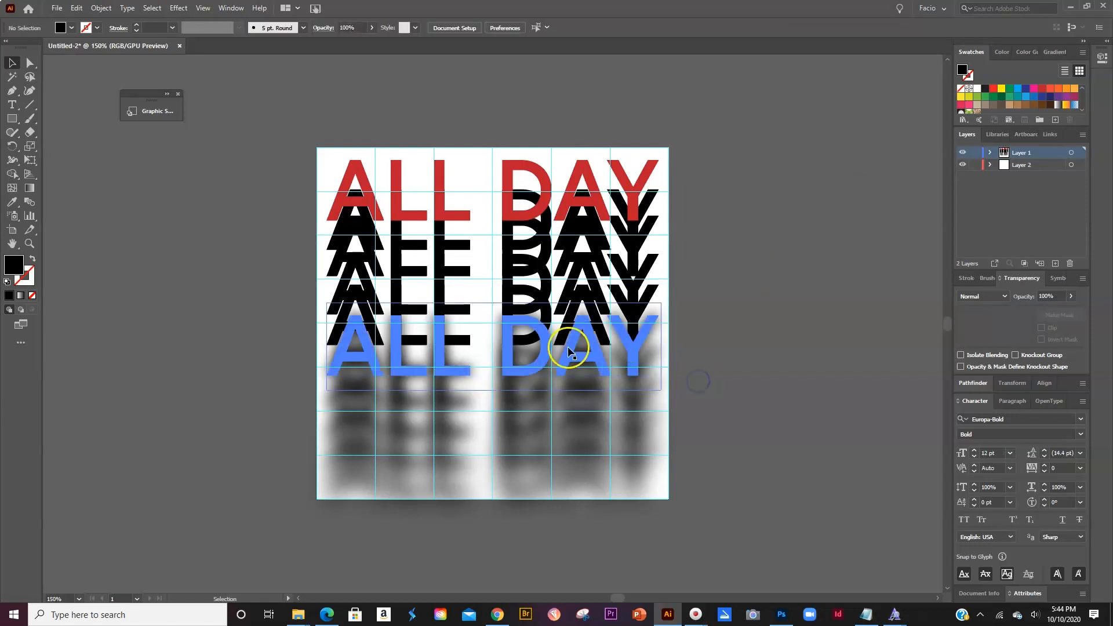
Apply a Gaussian Blur to the sixth ALL DAY line from the bottom.
left_click(178, 8)
left_click(338, 204)
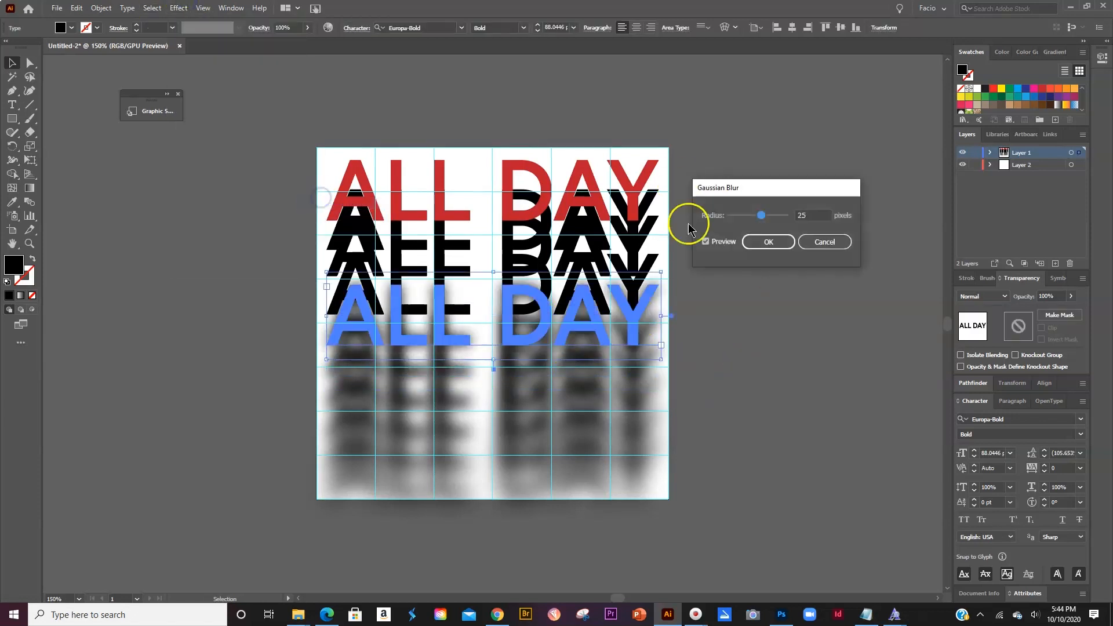
left_click(763, 241)
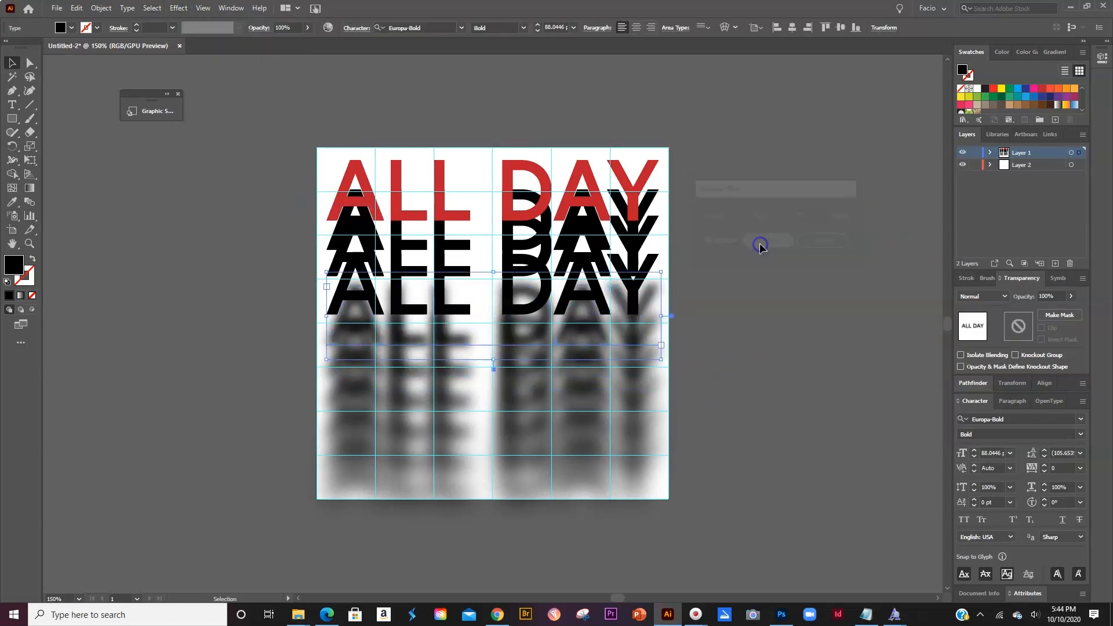
left_click(718, 318)
Apply a Gaussian Blur to the seventh ALL DAY line from the bottom.
left_click(633, 297)
left_click(177, 8)
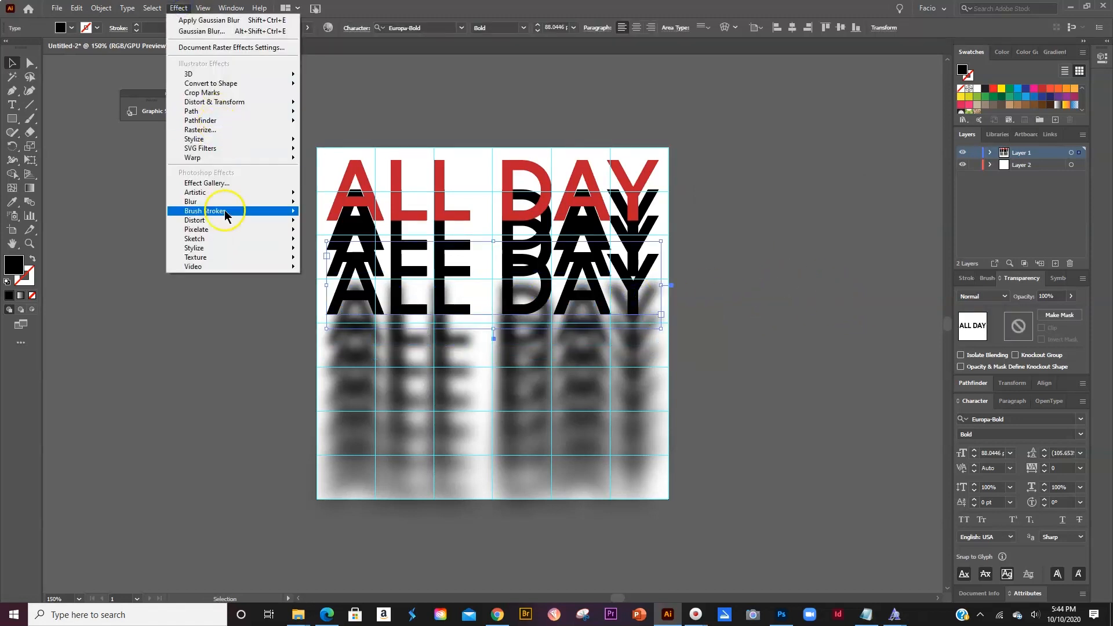
left_click(324, 204)
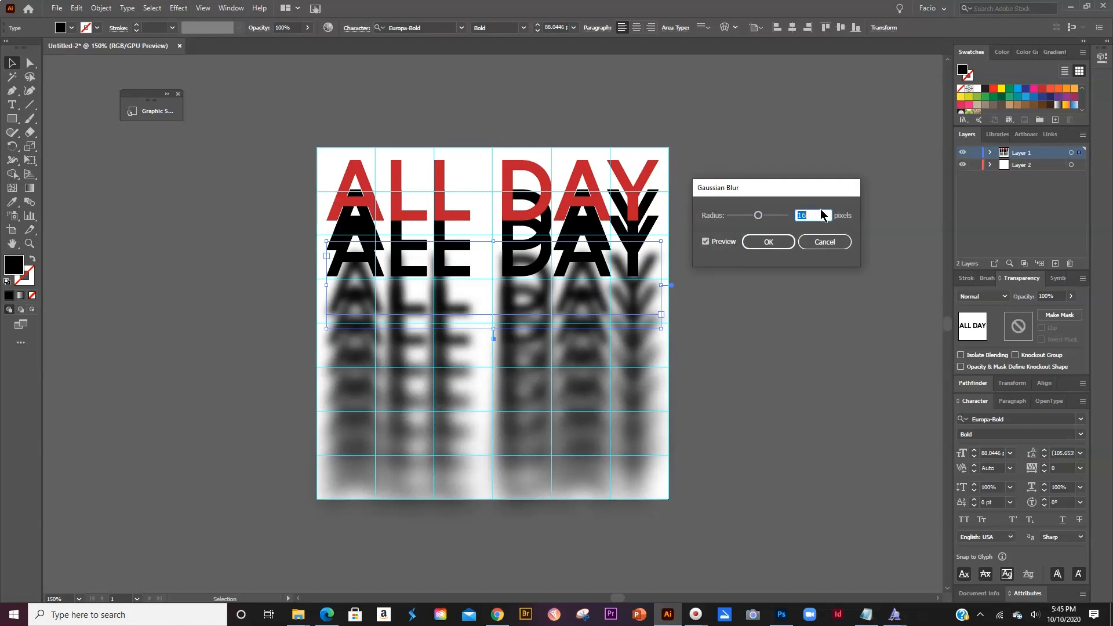
left_click(768, 241)
left_click(754, 343)
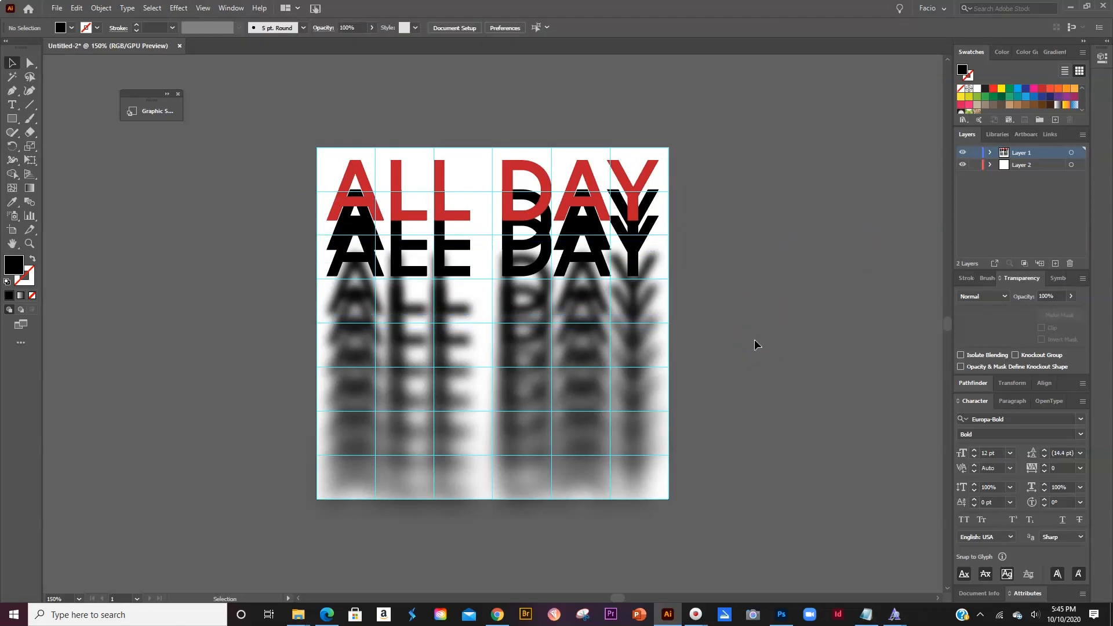
Apply a Gaussian Blur with a 17-pixel radius to the eighth ALL DAY line from the bottom.
left_click(621, 248)
left_click(178, 8)
left_click(325, 204)
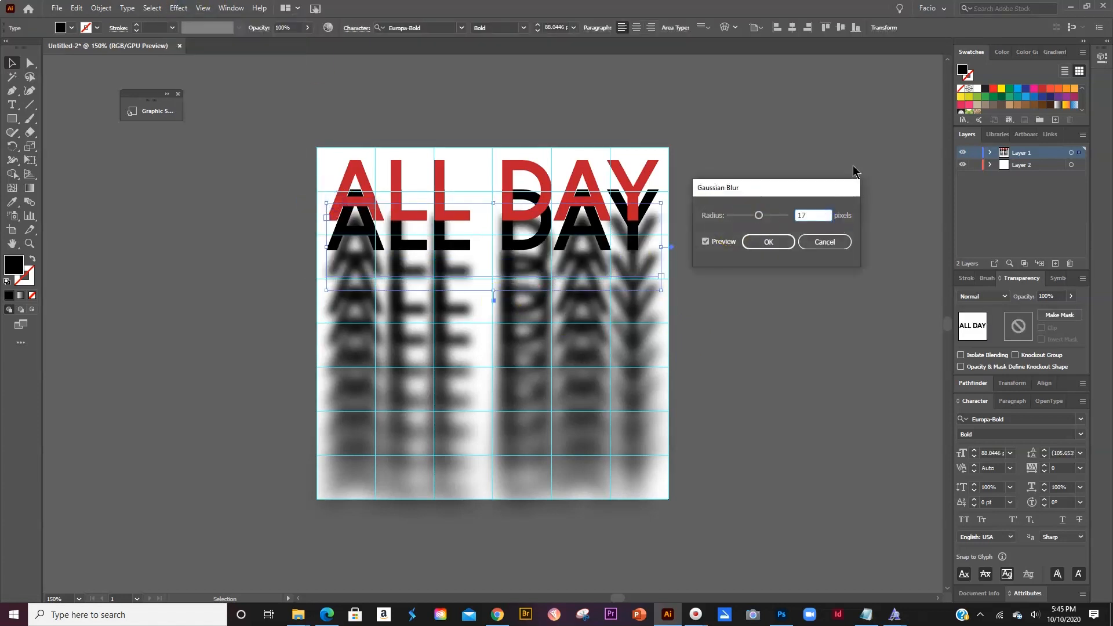
left_click(769, 242)
left_click(670, 226)
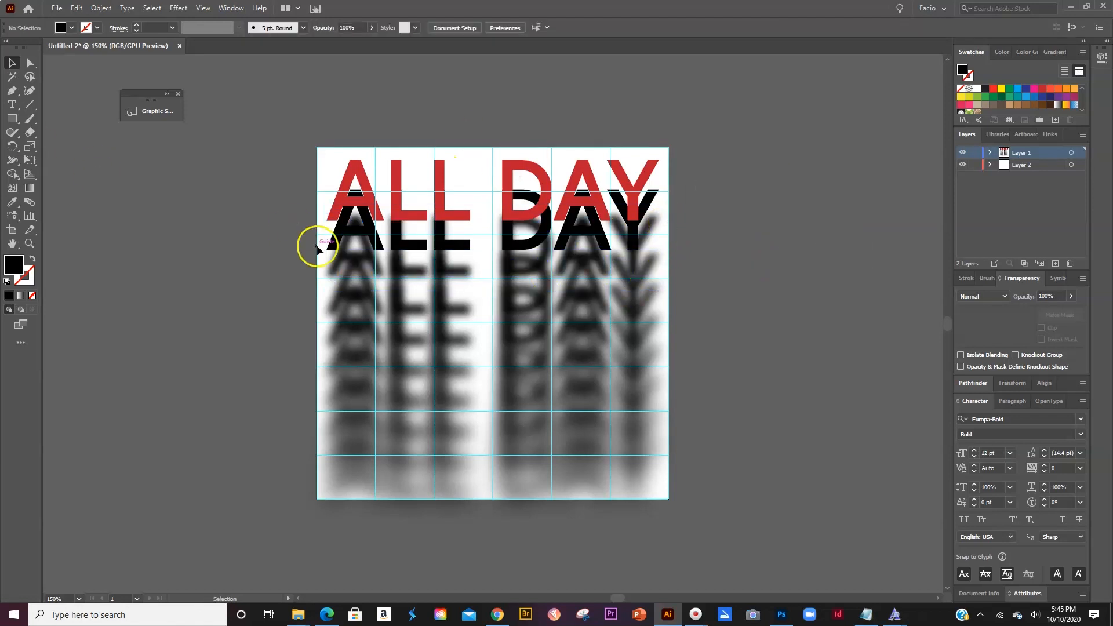
Apply a Gaussian Blur with an 11-pixel radius to the black ALL DAY line directly beneath the red one.
left_click(338, 239)
left_click(178, 8)
mouse_move(283, 204)
left_click(336, 204)
key("Down")
key("Down")
key("Up")
key("Up")
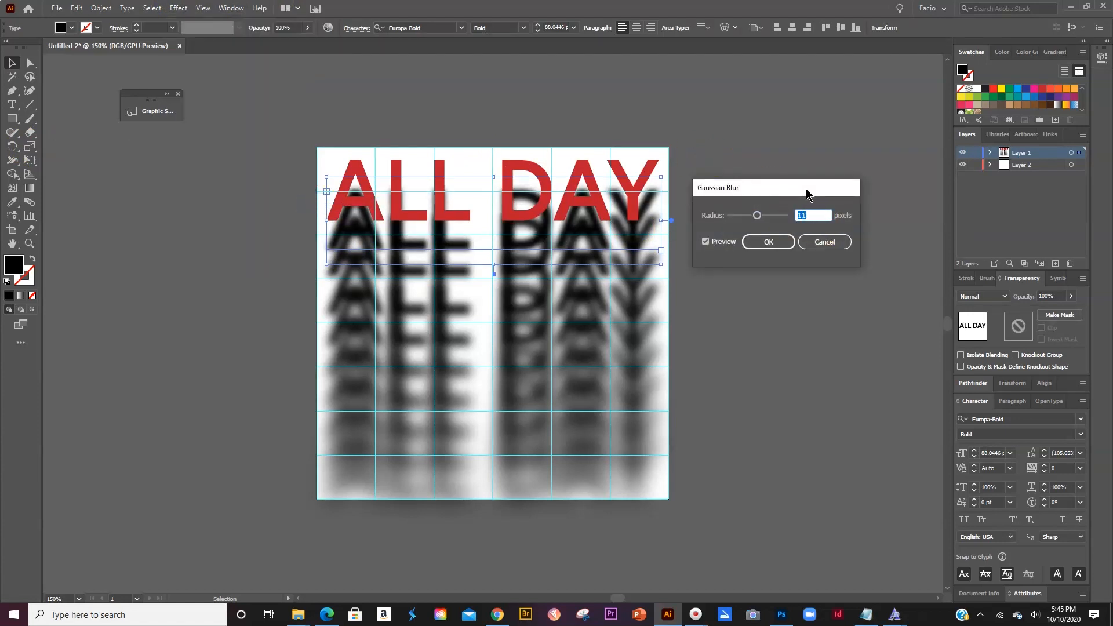
key("Return")
left_click(773, 172)
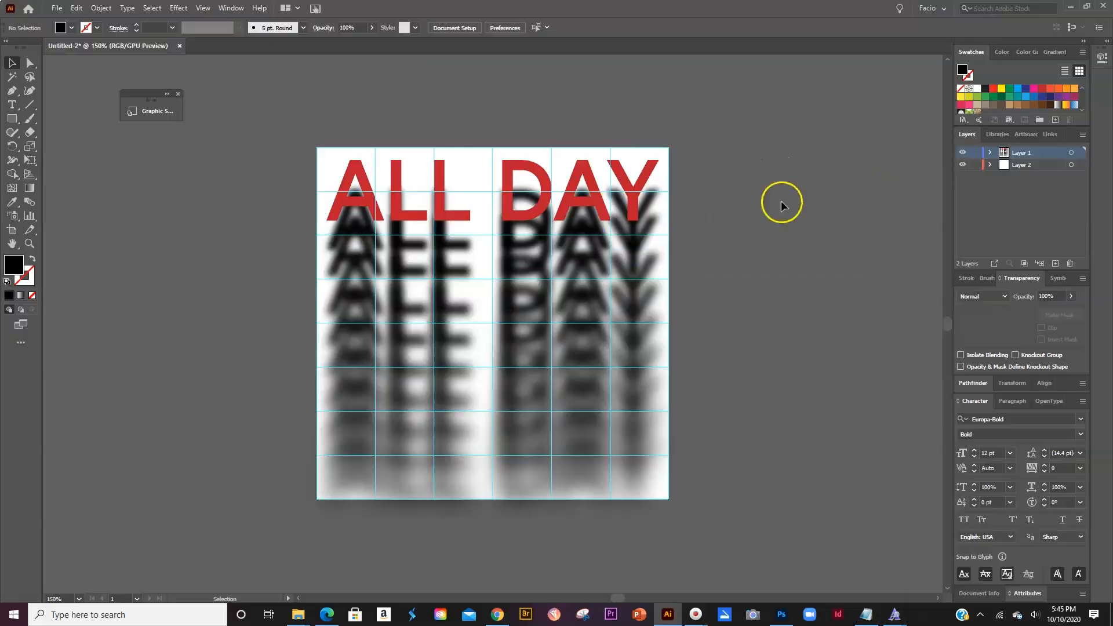
Expand Layer 1 and unlock all the ALL DAY text objects inside it.
left_click(636, 168)
left_click(776, 288)
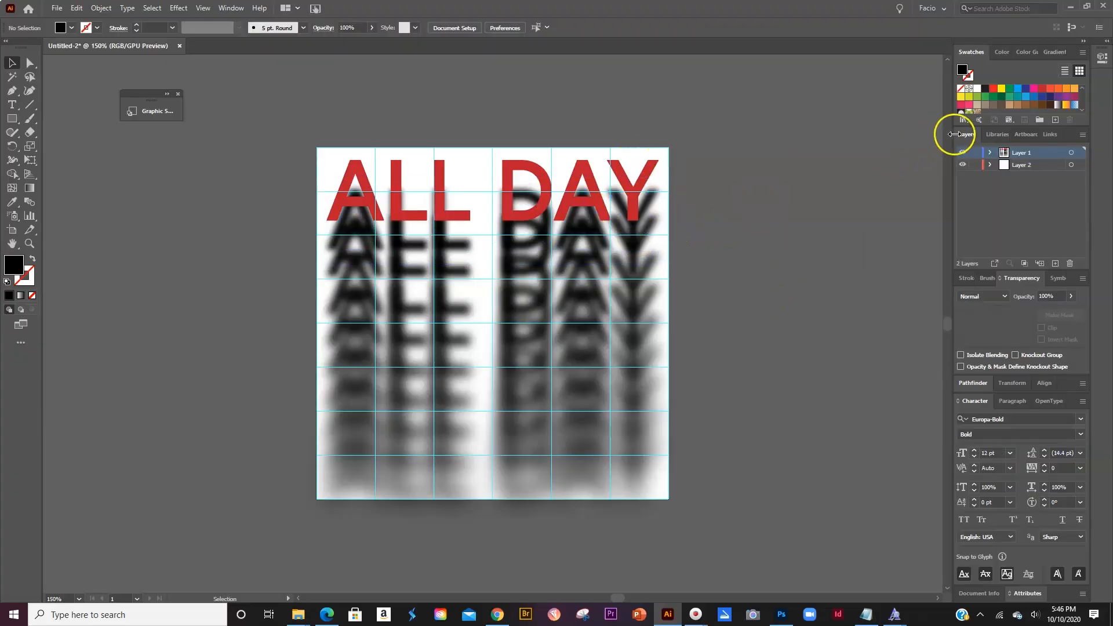
left_click(990, 153)
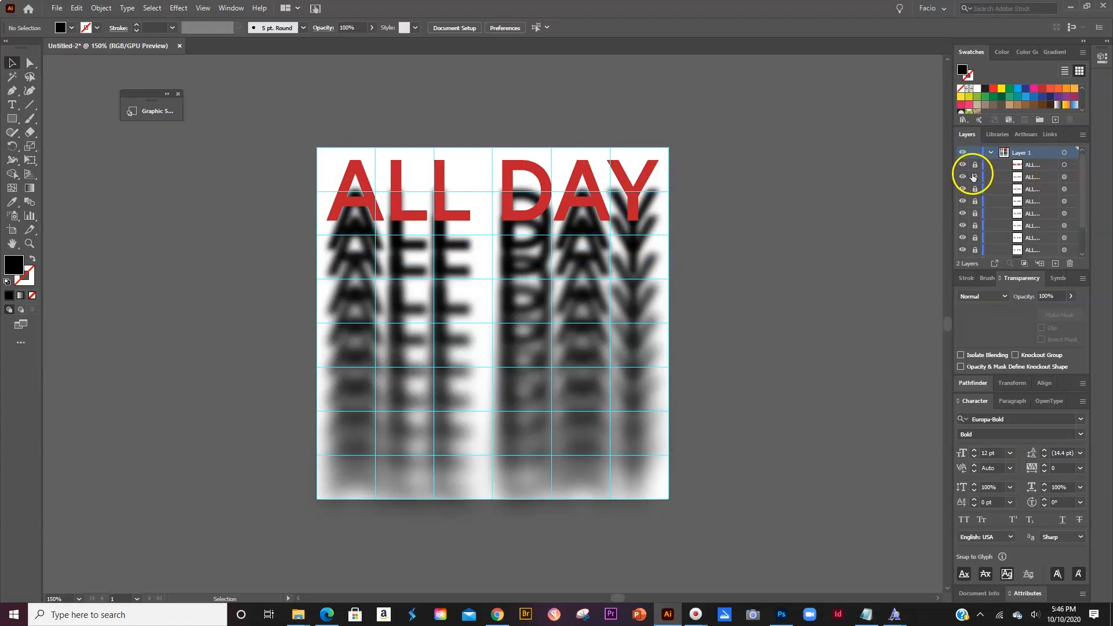
left_click_drag(973, 180, 981, 238)
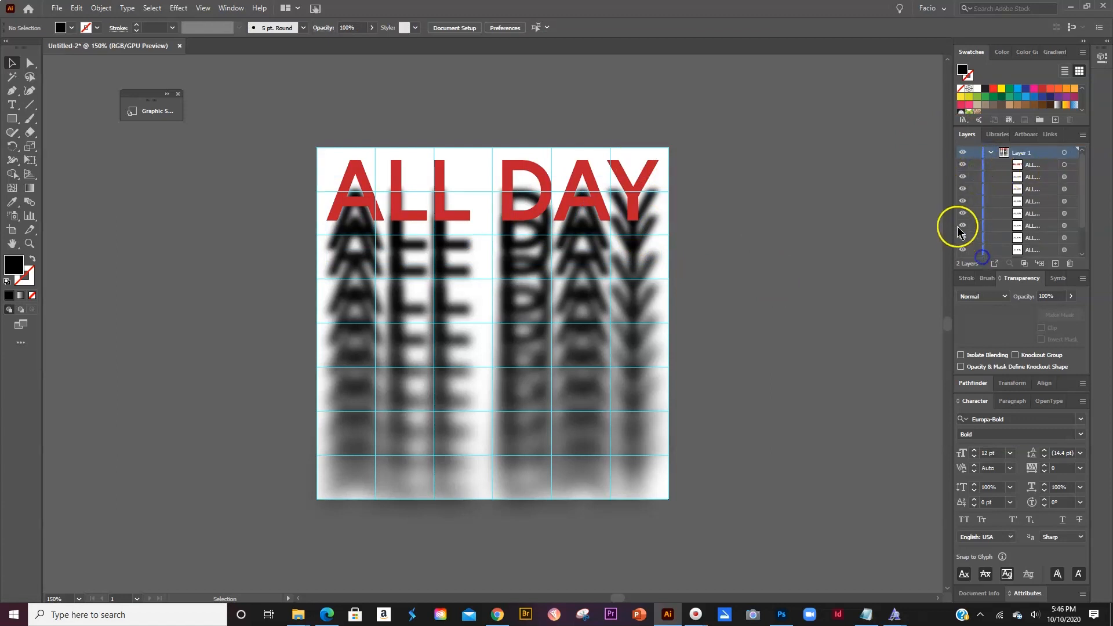
Group all the blurred black ALL DAY copies, leaving the red top line out of the group.
scroll(968, 227, "down", 1)
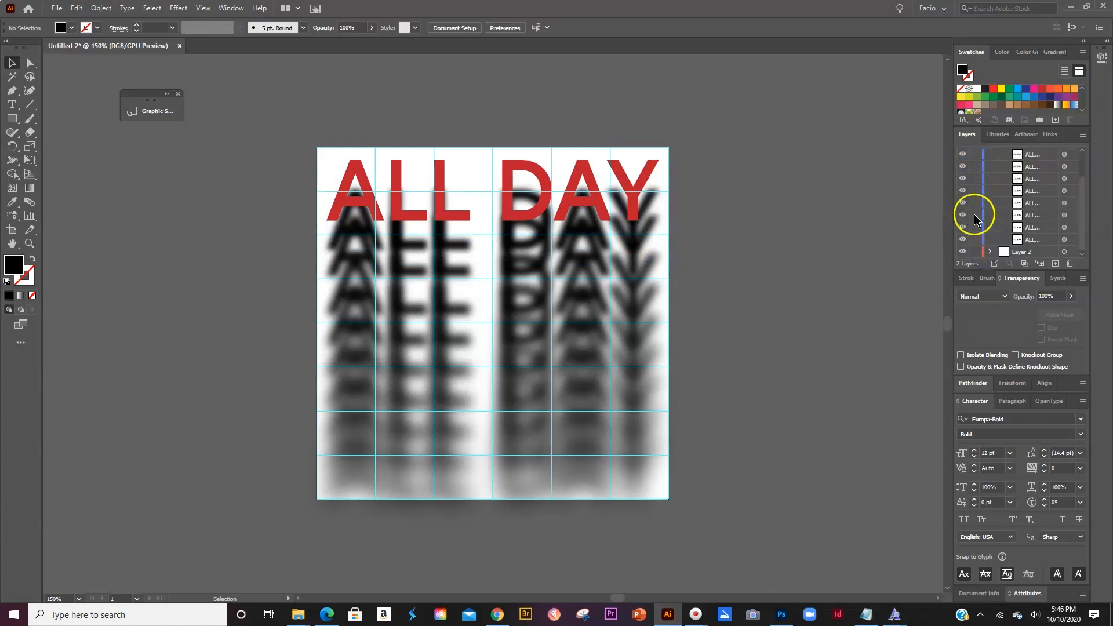
left_click(1064, 242)
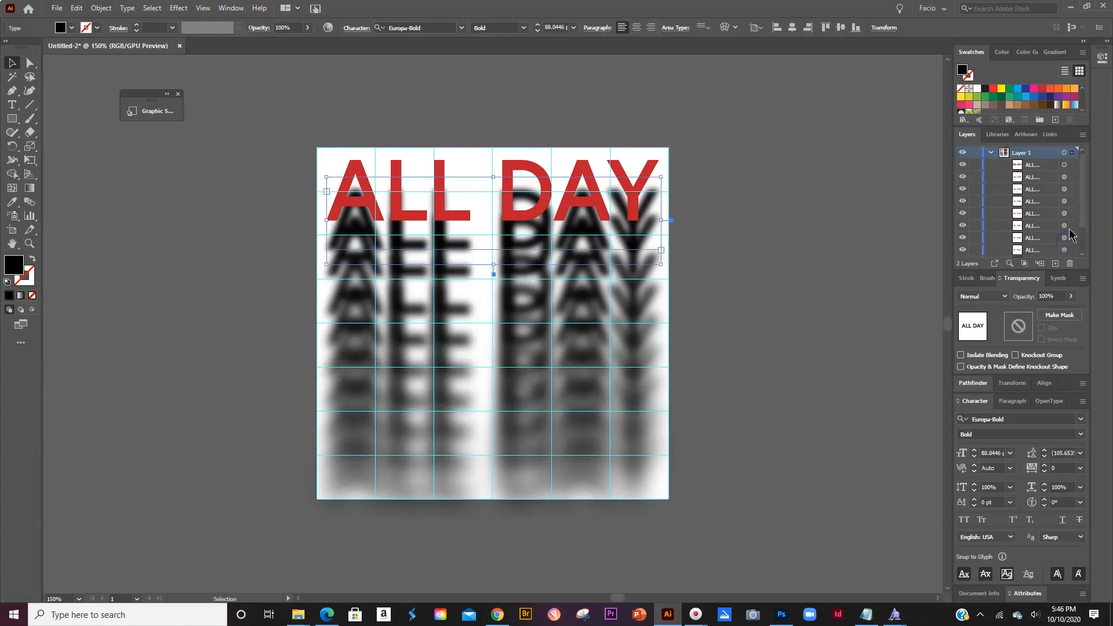
left_click(1065, 177, "shift")
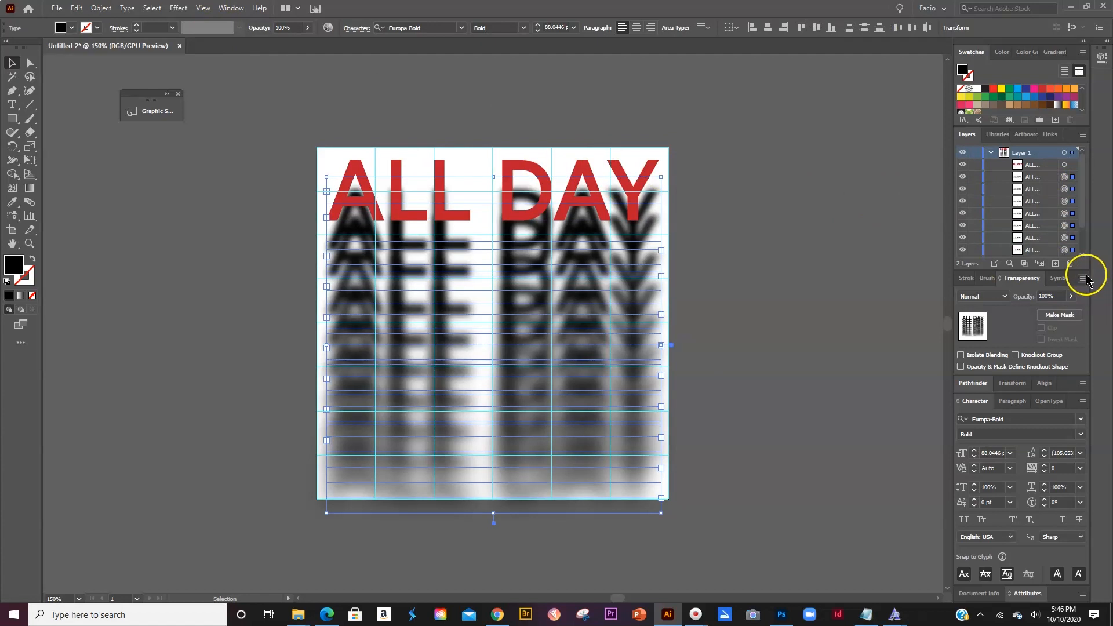
key("ctrl+g")
Apply a Gaussian Blur with a 15-pixel radius to the group of black ALL DAY copies.
left_click(184, 8)
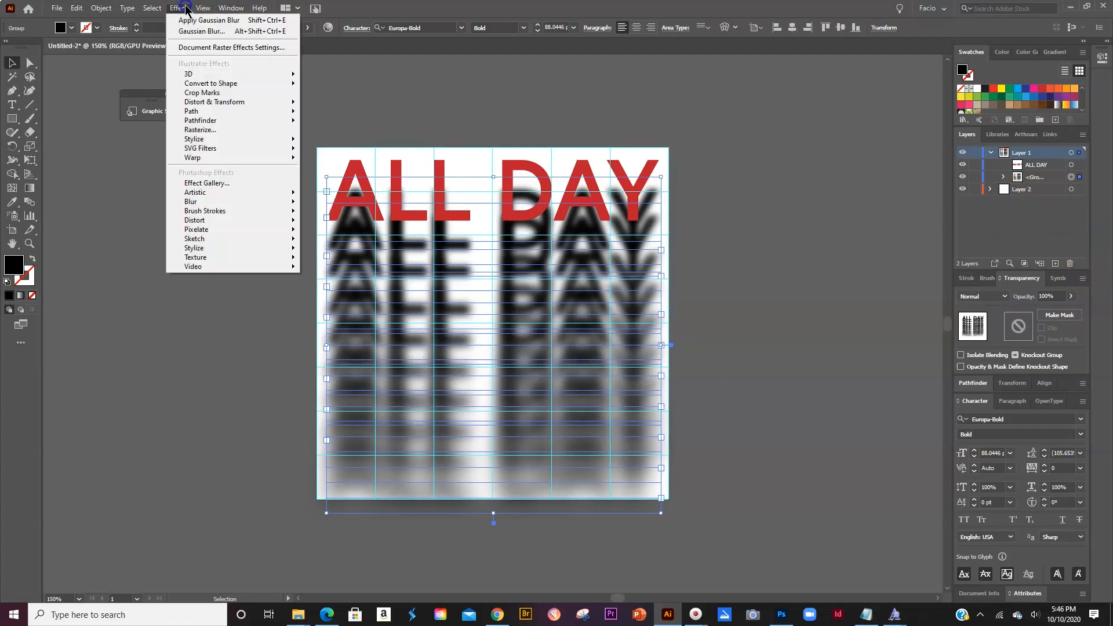
mouse_move(289, 207)
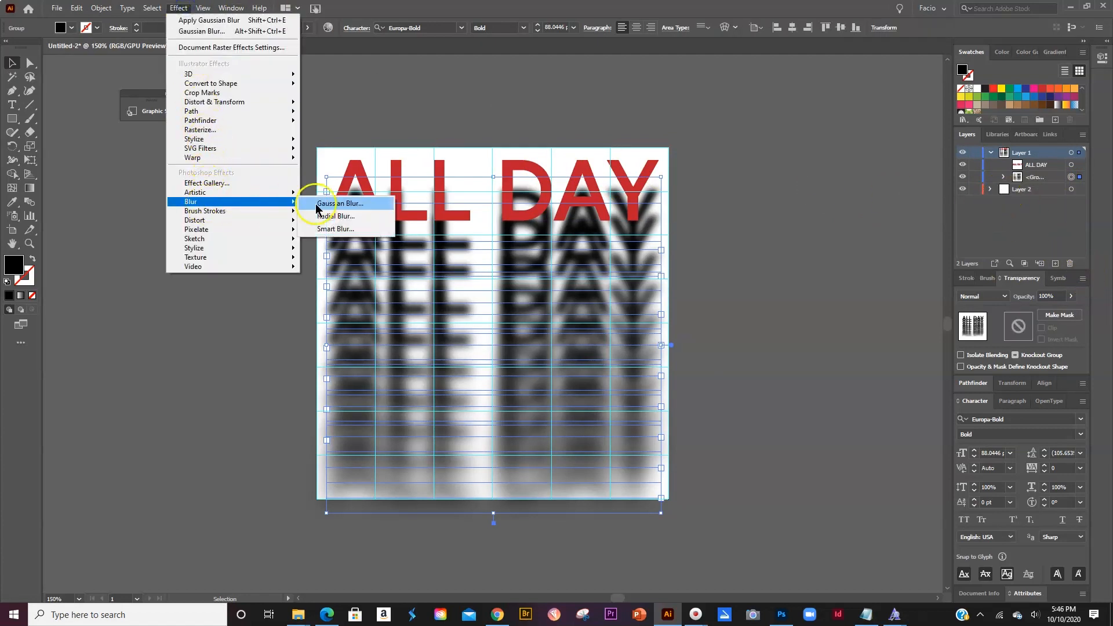
left_click(339, 204)
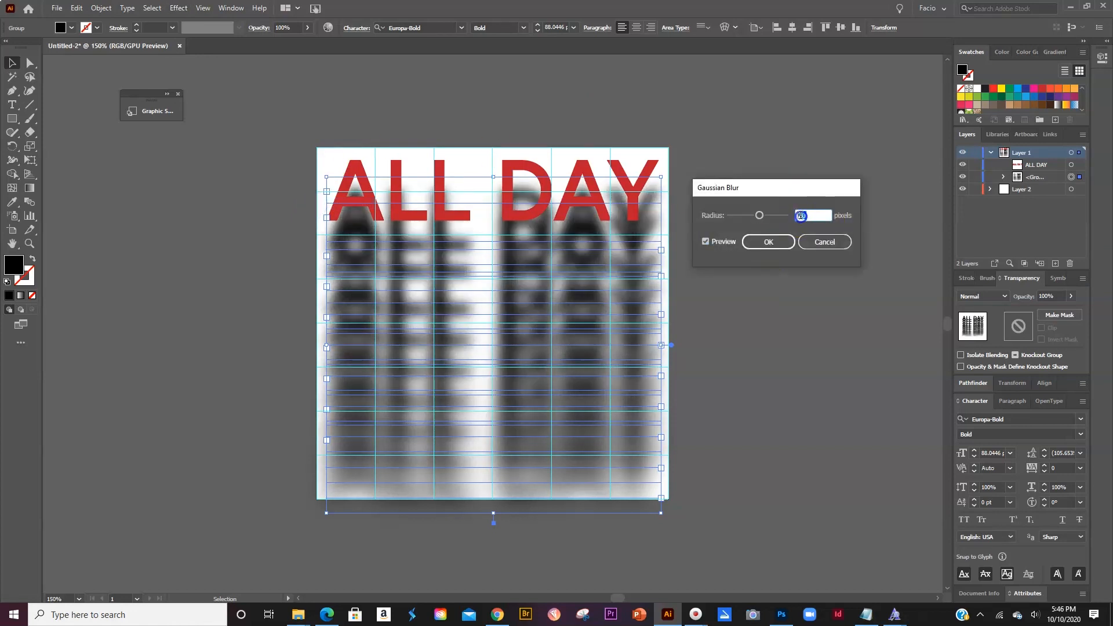
type("15")
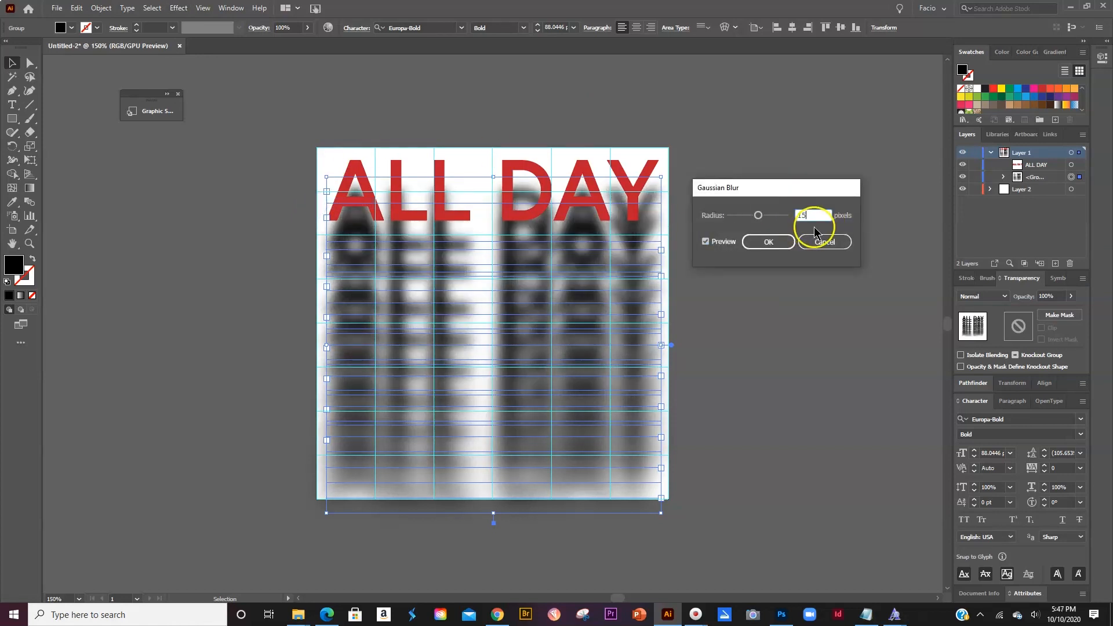
left_click(706, 241)
left_click(707, 242)
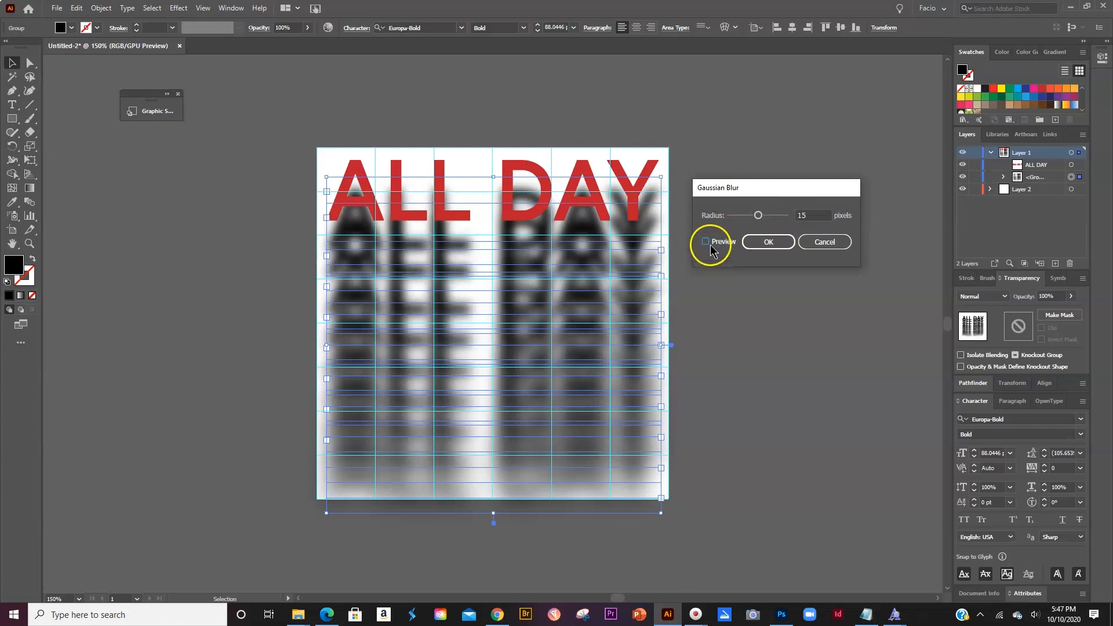
left_click(756, 248)
Recolor the red top ALL DAY line with the black swatch.
left_click(986, 88)
left_click(853, 144)
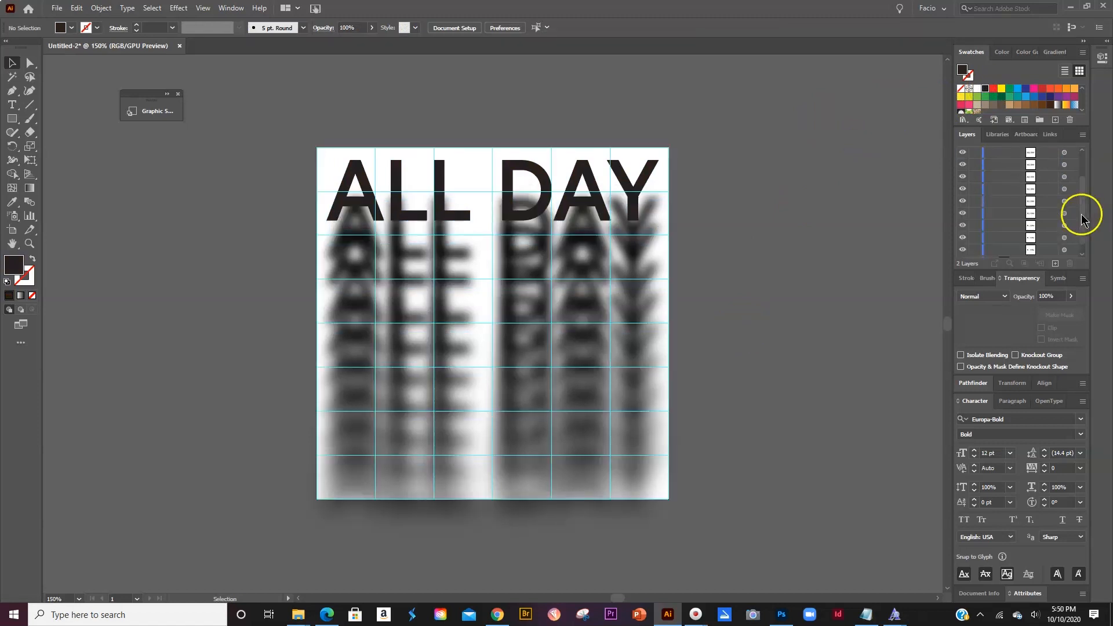
Delete the three uppermost blurred ALL DAY copies from the group.
left_click(1066, 239)
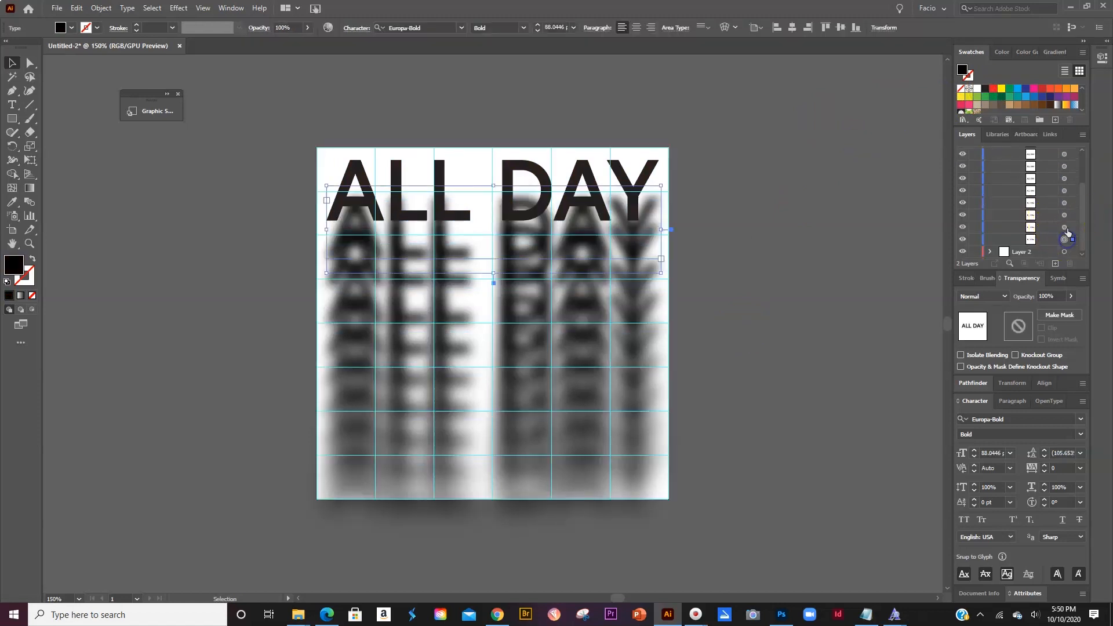
left_click(1065, 215, "shift")
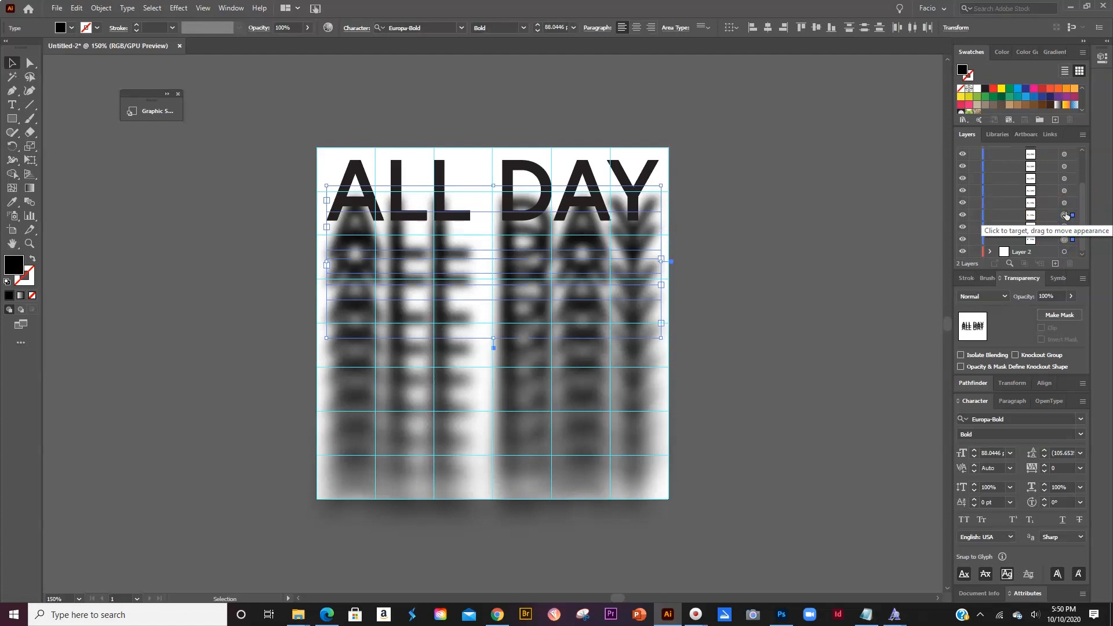
key("Delete")
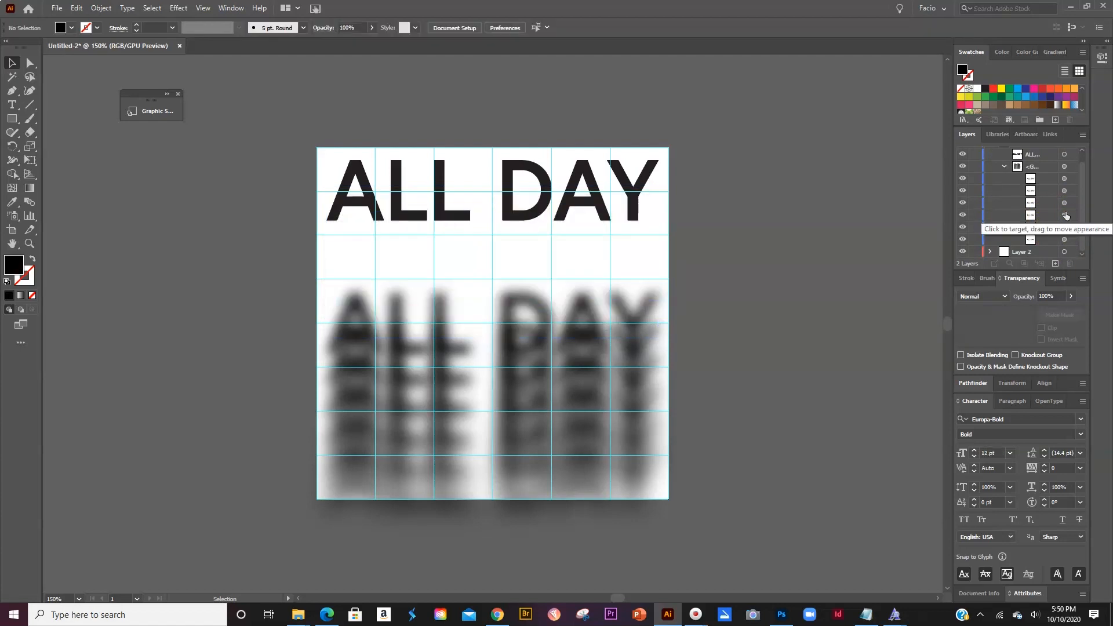
Move the group of remaining blurred copies up until its first line overlaps the lower part of the sharp ALL DAY line.
left_click(1064, 167)
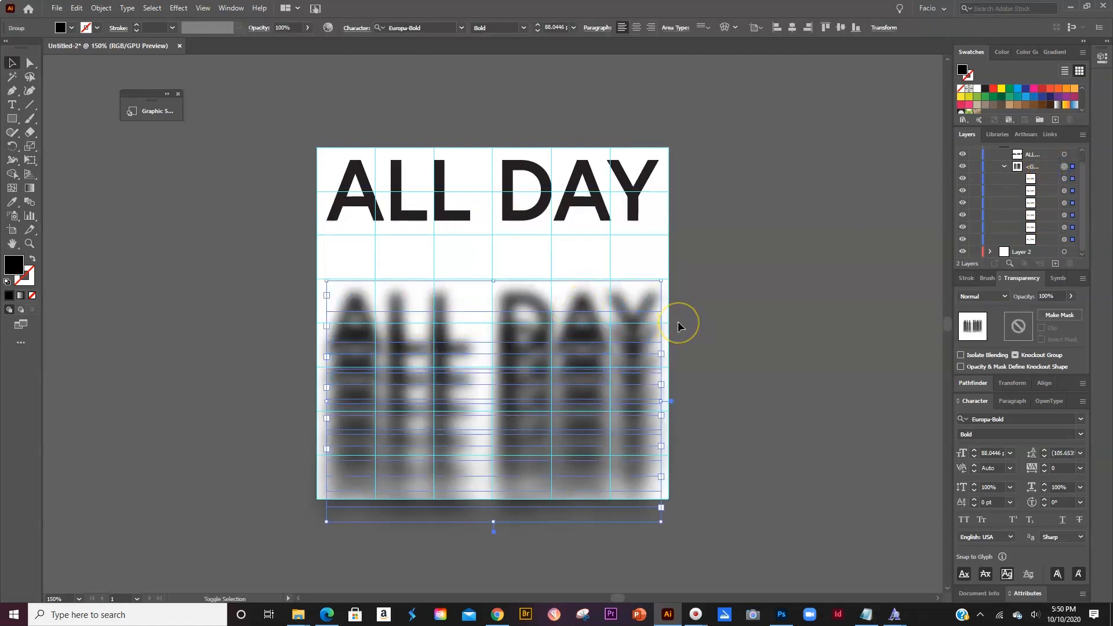
key("Up")
key("Up")
key("Up")
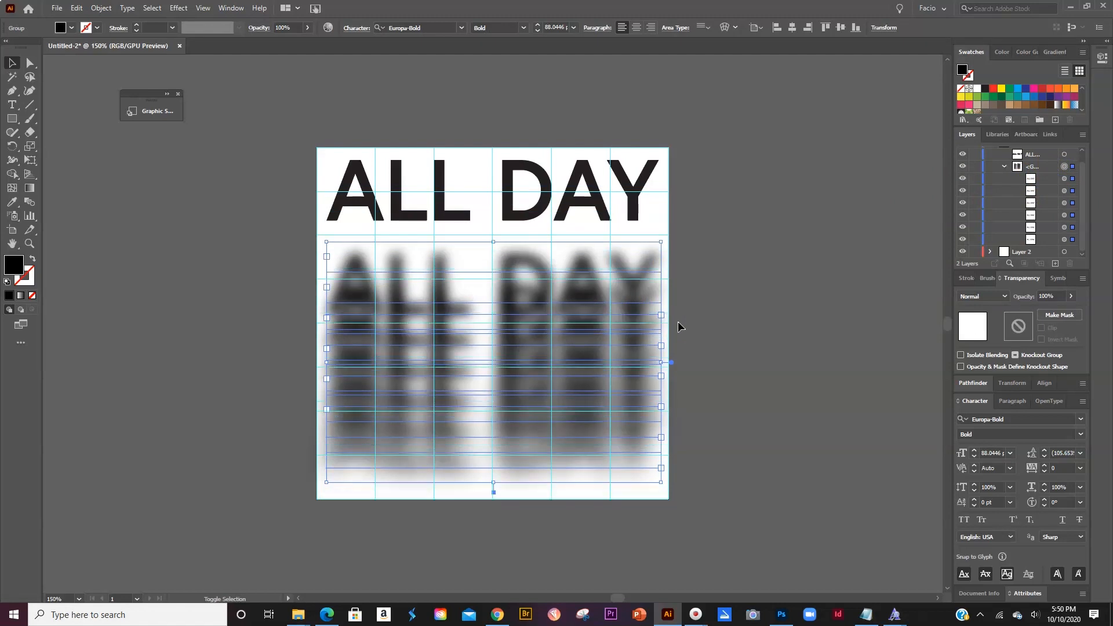
key("shift+Up")
key("shift+Up")
key("shift+Up")
key("shift+Up")
key("shift+Up")
key("shift+Up")
key("shift+Up")
left_click(856, 248)
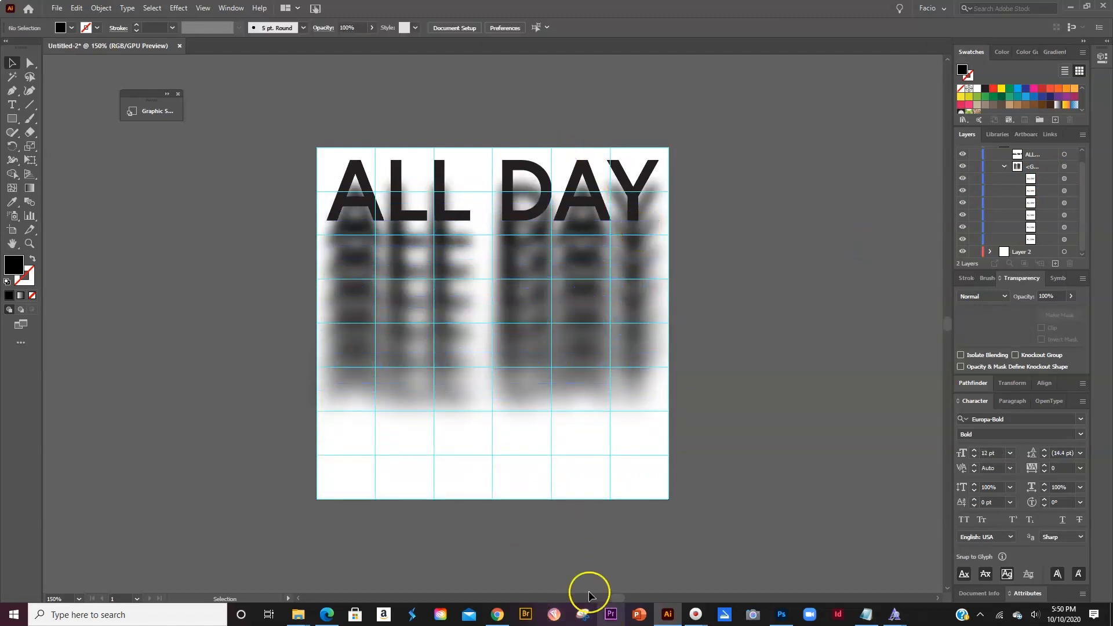
Stretch the blurred group downward so its frame extends just past the artboard's lower edge.
left_click(514, 367)
left_click_drag(494, 415, 494, 522)
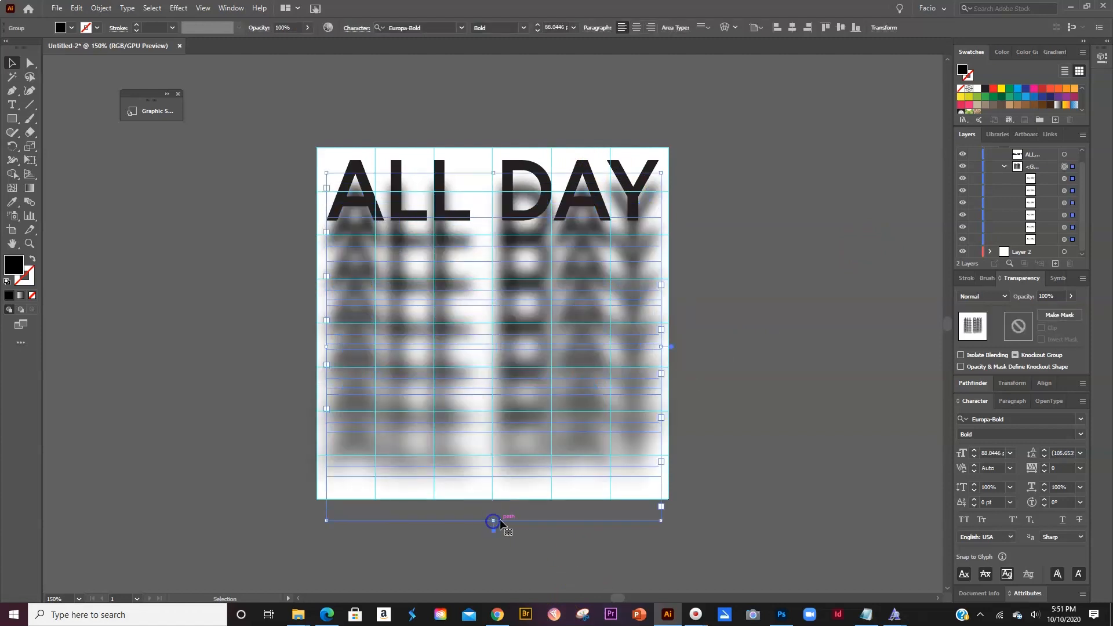
left_click(814, 333)
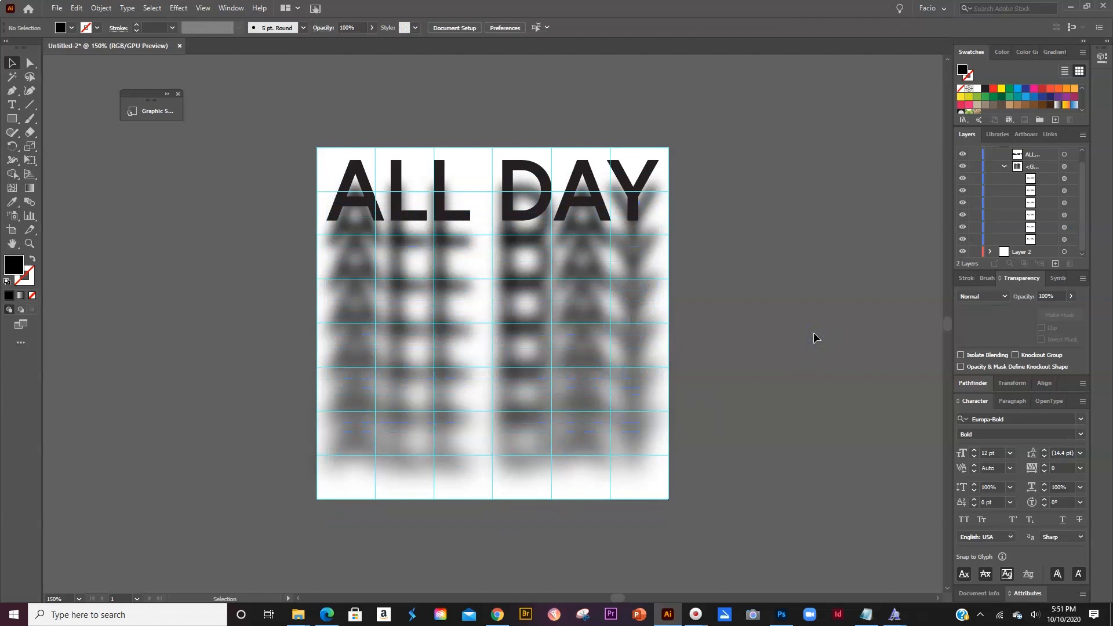
Hide the guides and open the Grain texture effect for the group of blurred ALL DAY copies, with the whole artwork in the preview.
left_click(825, 328)
key("ctrl+semicolon")
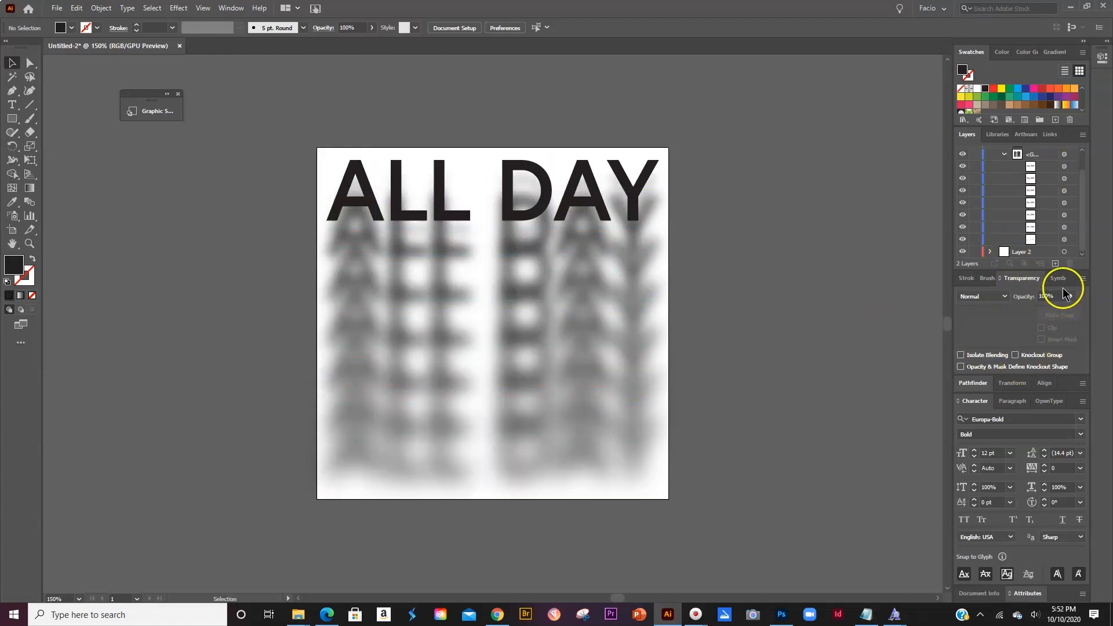
left_click(1065, 155)
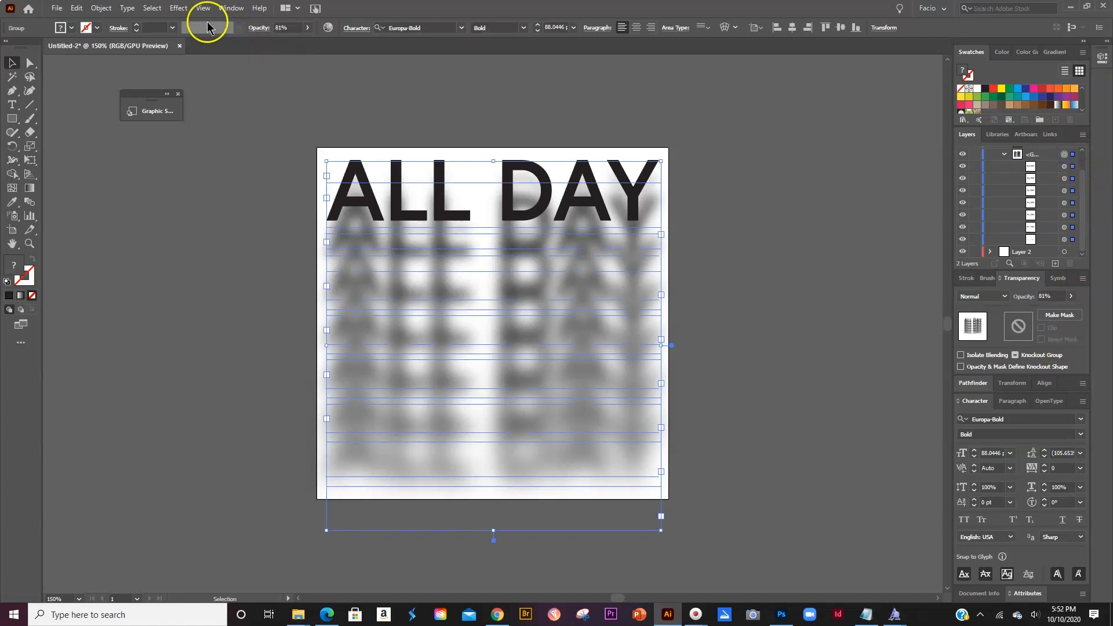
left_click(179, 8)
mouse_move(218, 259)
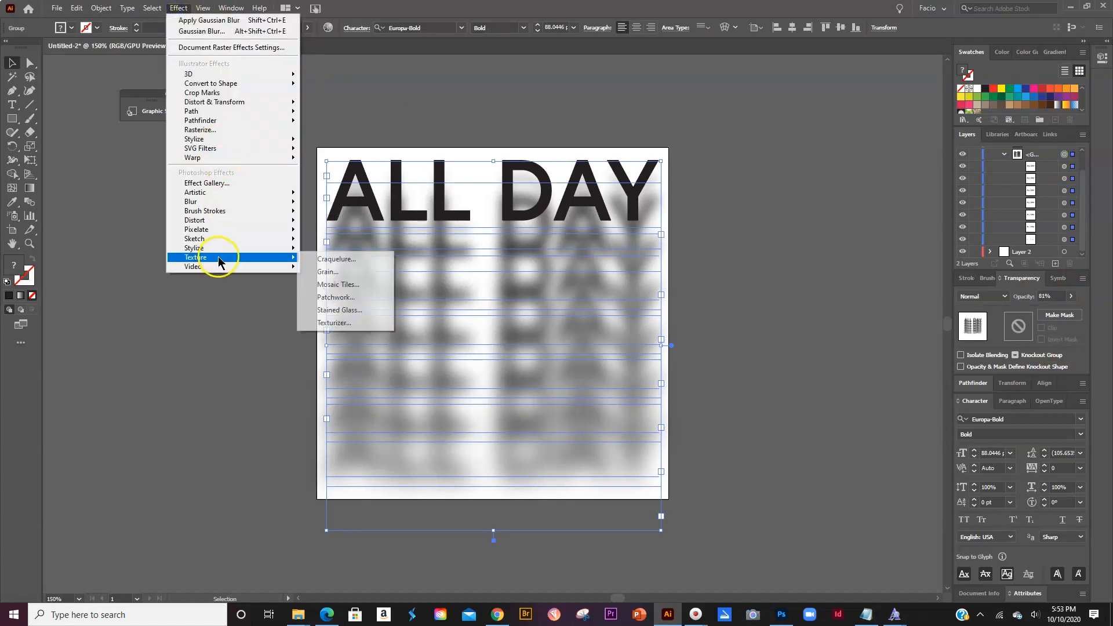
left_click(353, 280)
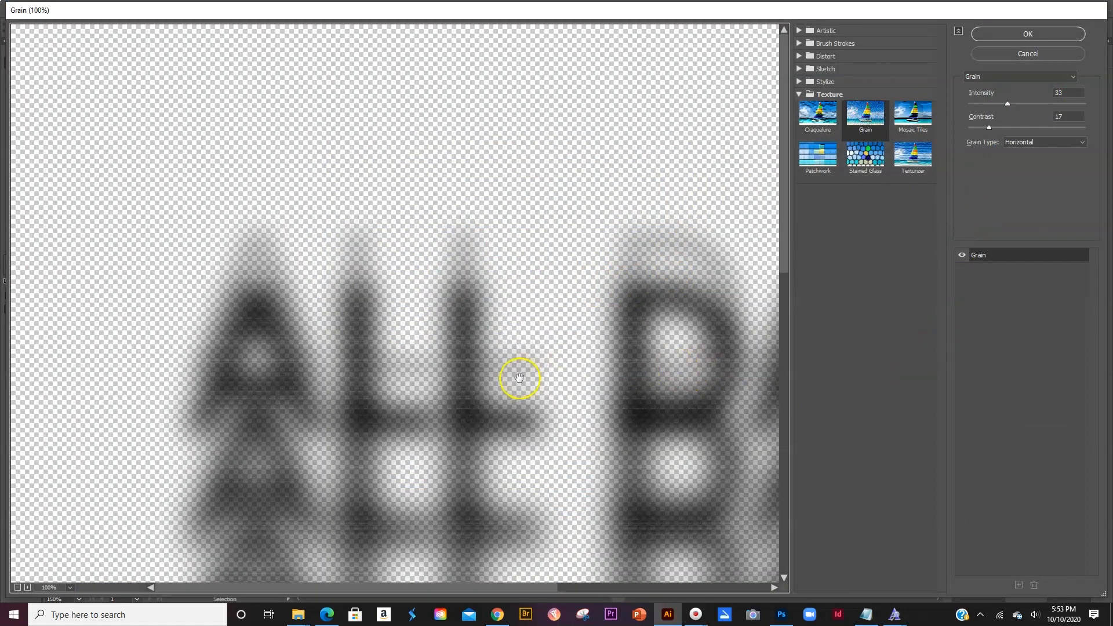
left_click_drag(484, 586, 567, 586)
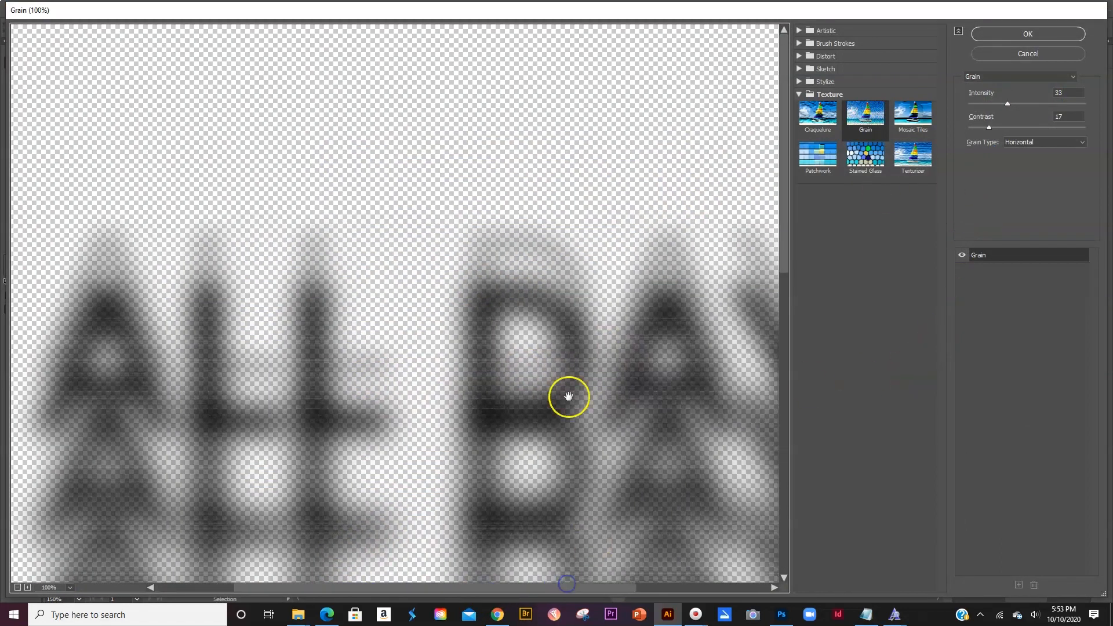
left_click(569, 397, "alt")
left_click(569, 397, "alt")
left_click(570, 397, "alt")
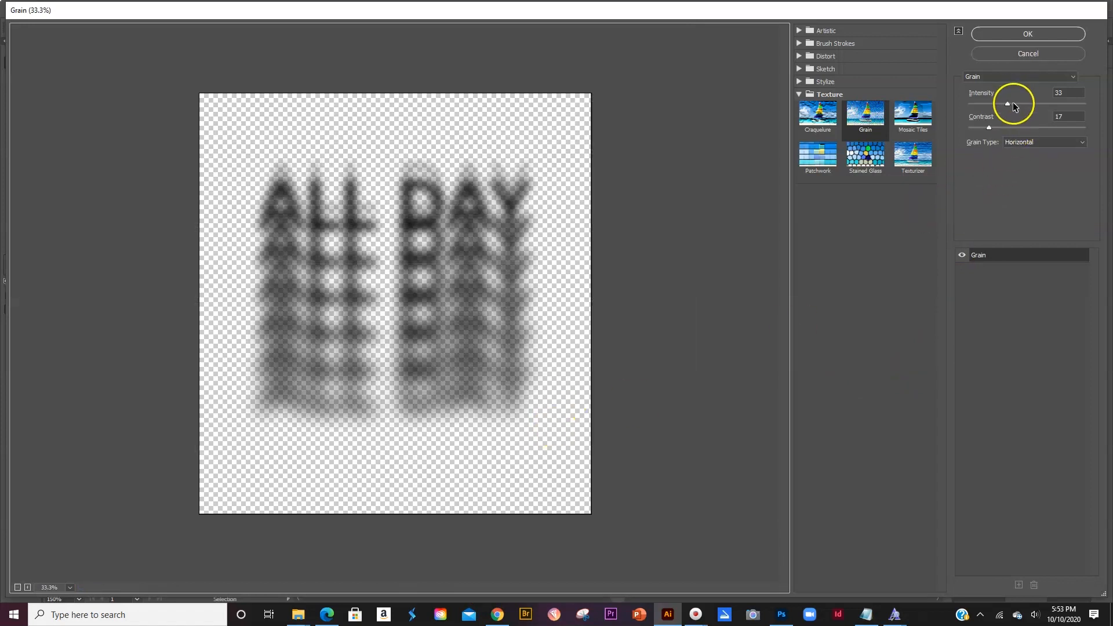
Apply the Grain effect to the blurred group with intensity 100, contrast 55 and the Regular grain type.
left_click_drag(1008, 107, 1090, 104)
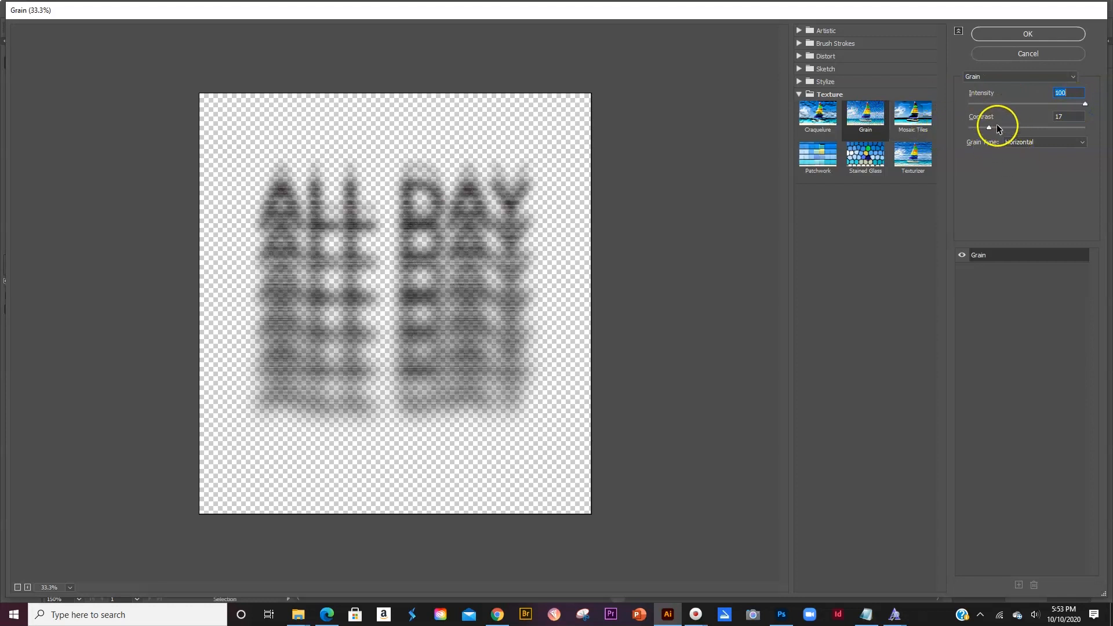
left_click_drag(990, 129, 1034, 130)
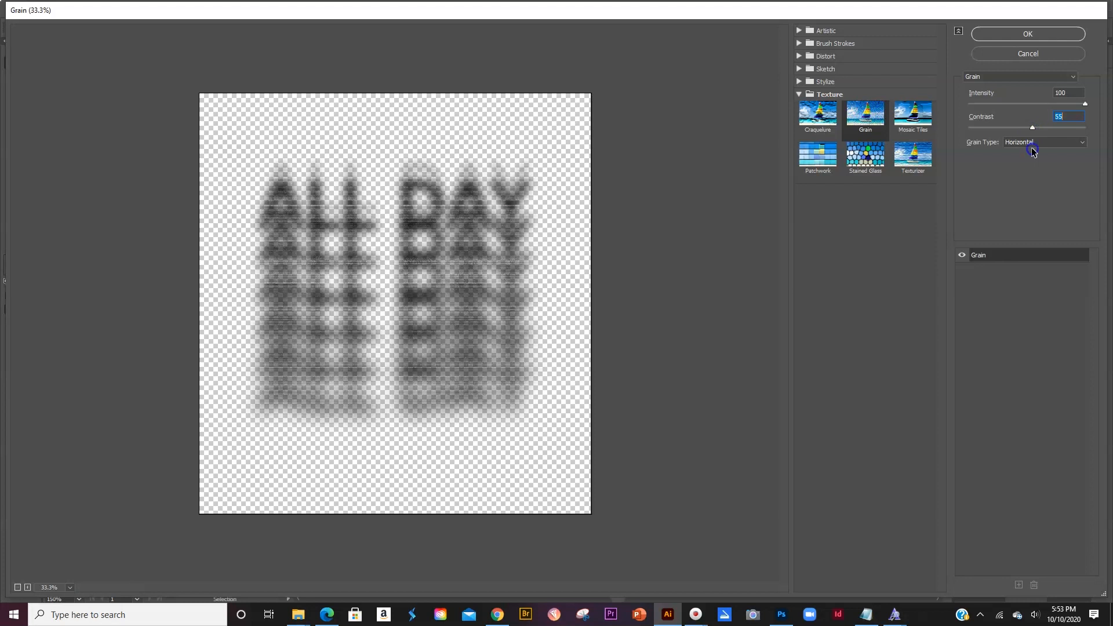
left_click(1031, 144)
left_click(1019, 151)
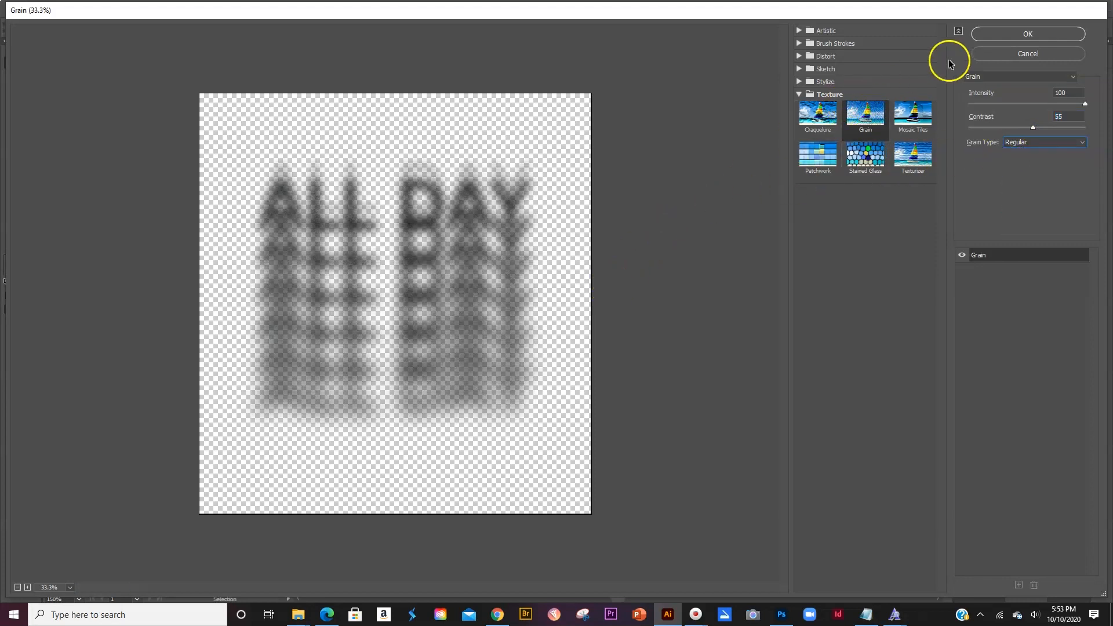
left_click(1003, 33)
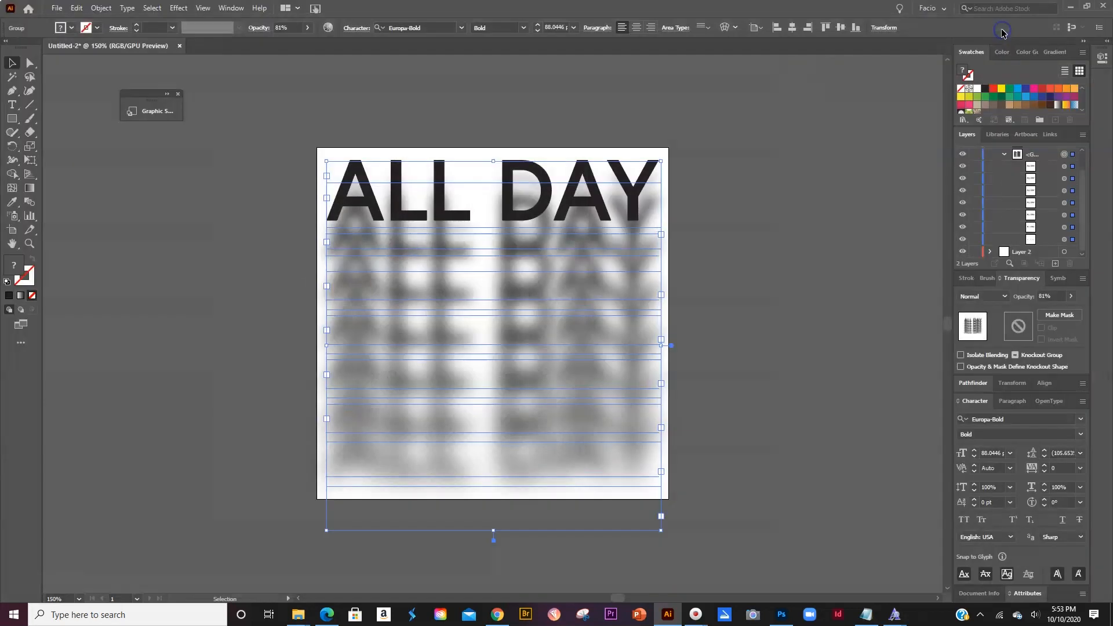
left_click(780, 234)
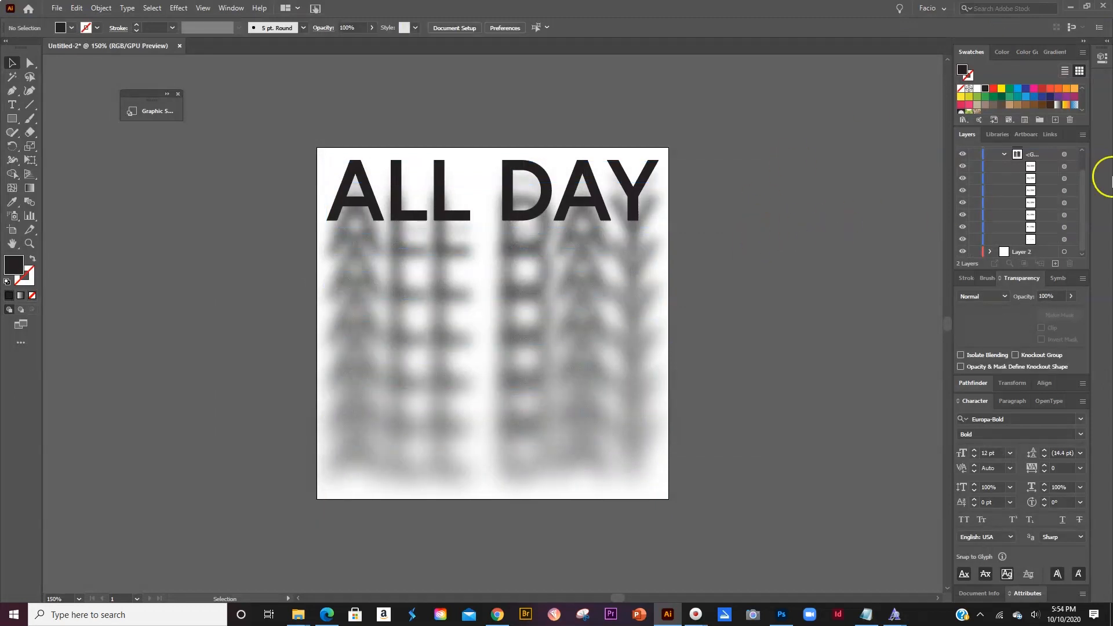
Collapse and lock Layer 1 and Layer 2, and add a new layer above them.
left_click_drag(1082, 185, 1082, 163)
left_click(991, 153)
left_click(991, 153)
left_click(991, 153)
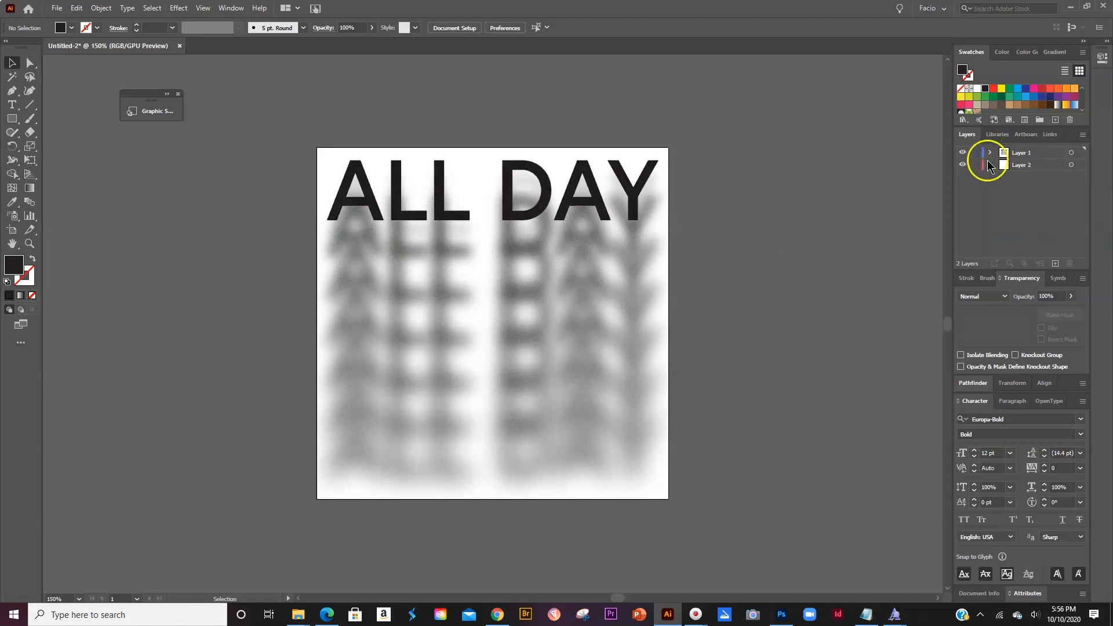
left_click(1055, 264)
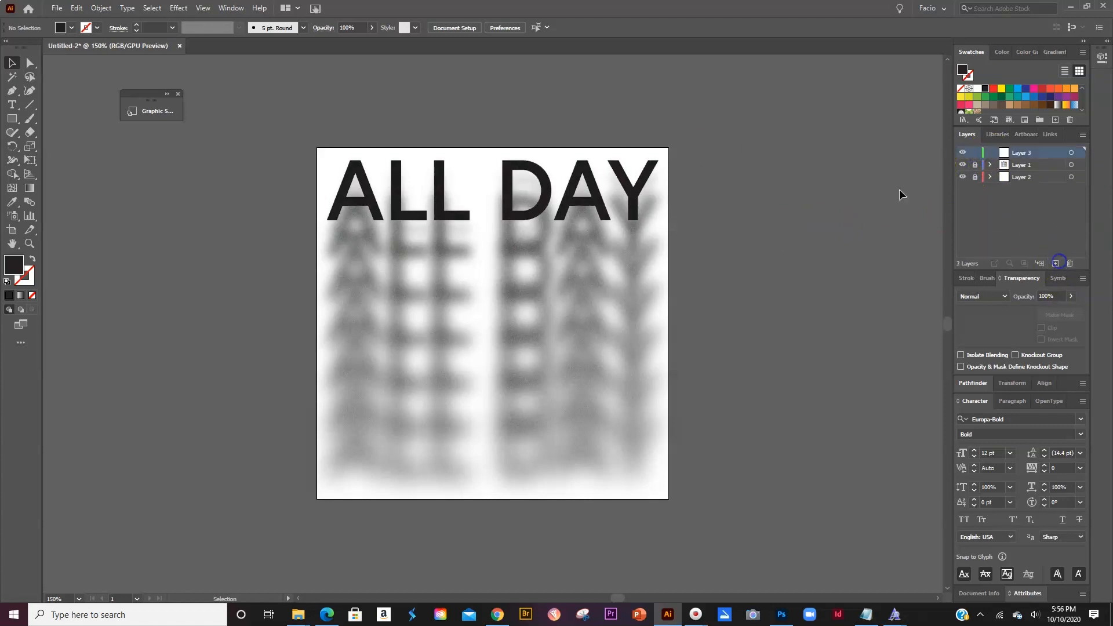
Draw a 5 in by 5 in rectangle covering the artboard on the new layer and fill it with pure black 000000.
left_click(12, 119)
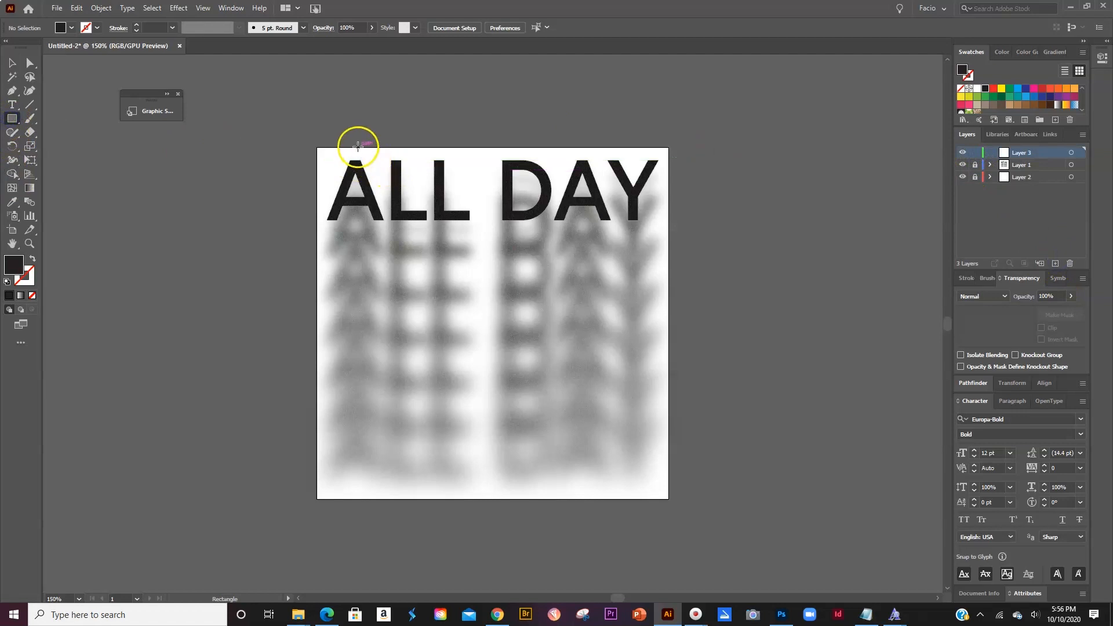
left_click_drag(327, 156, 667, 500)
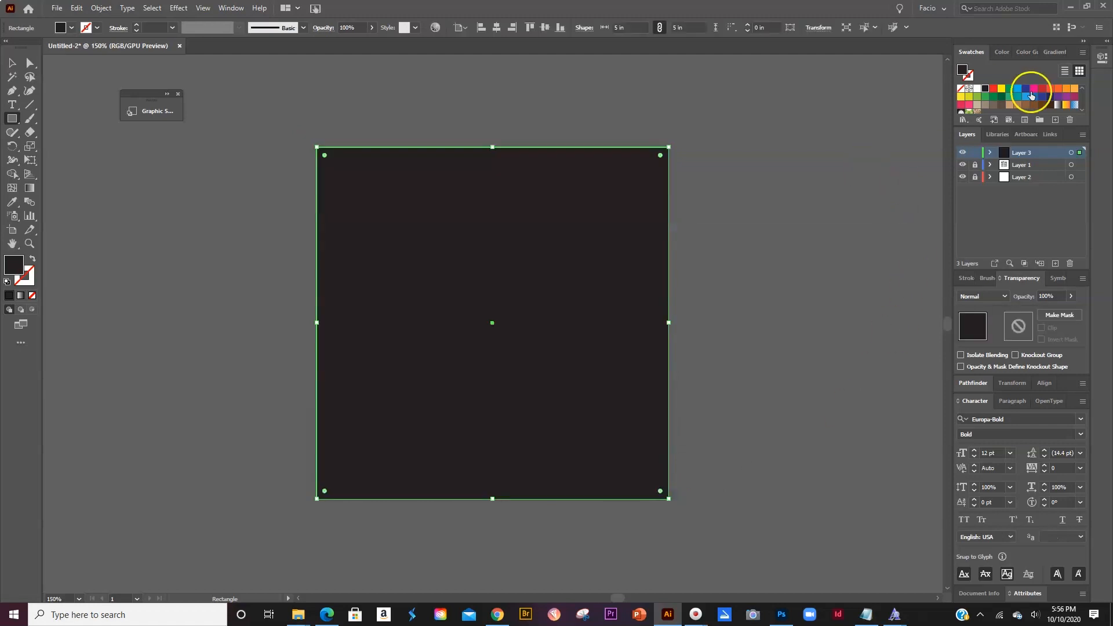
double_click(13, 263)
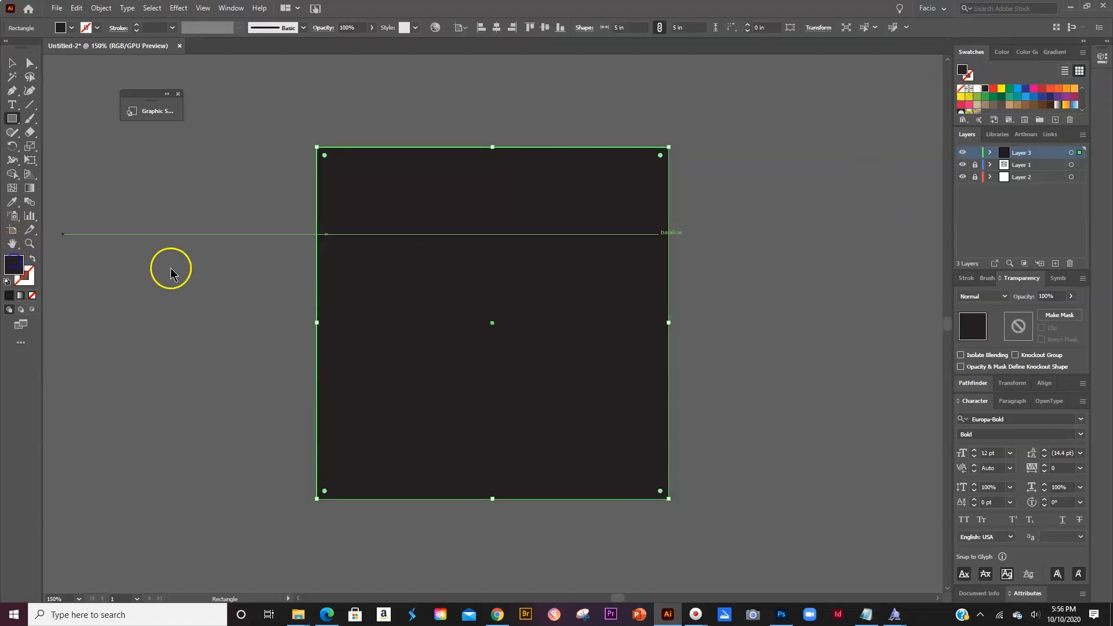
left_click_drag(692, 404, 616, 417)
left_click(915, 270)
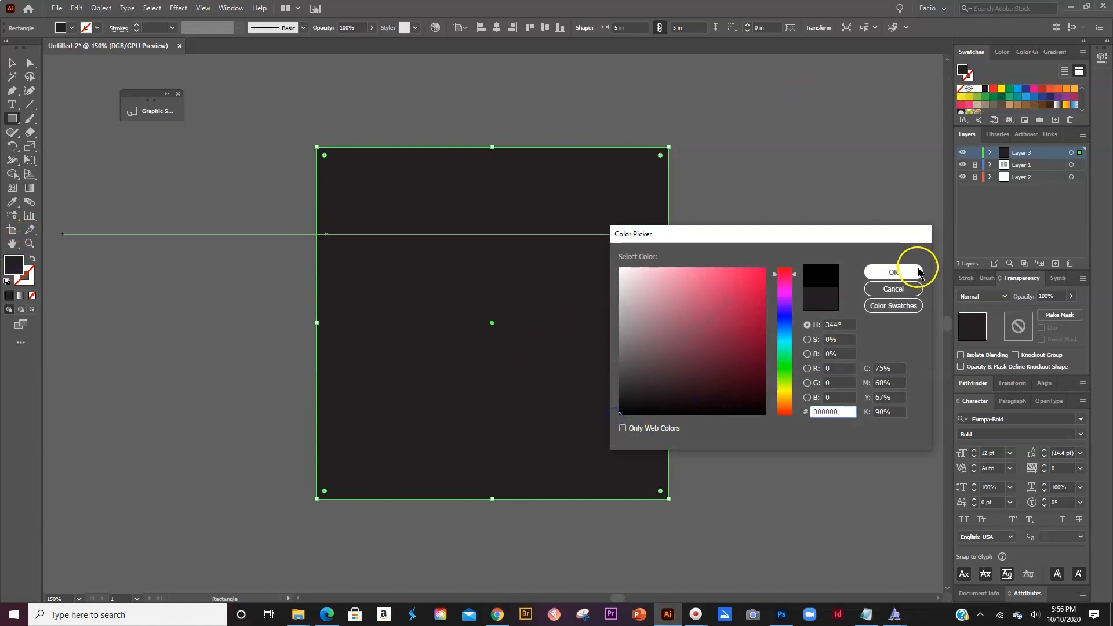
Shrink the black square about its center to about 2.51 in and apply a Gaussian Blur with a 250-pixel radius.
left_click(12, 63)
left_click_drag(669, 147, 581, 237)
left_click(179, 8)
mouse_move(218, 201)
left_click(339, 204)
left_click_drag(766, 221, 800, 219)
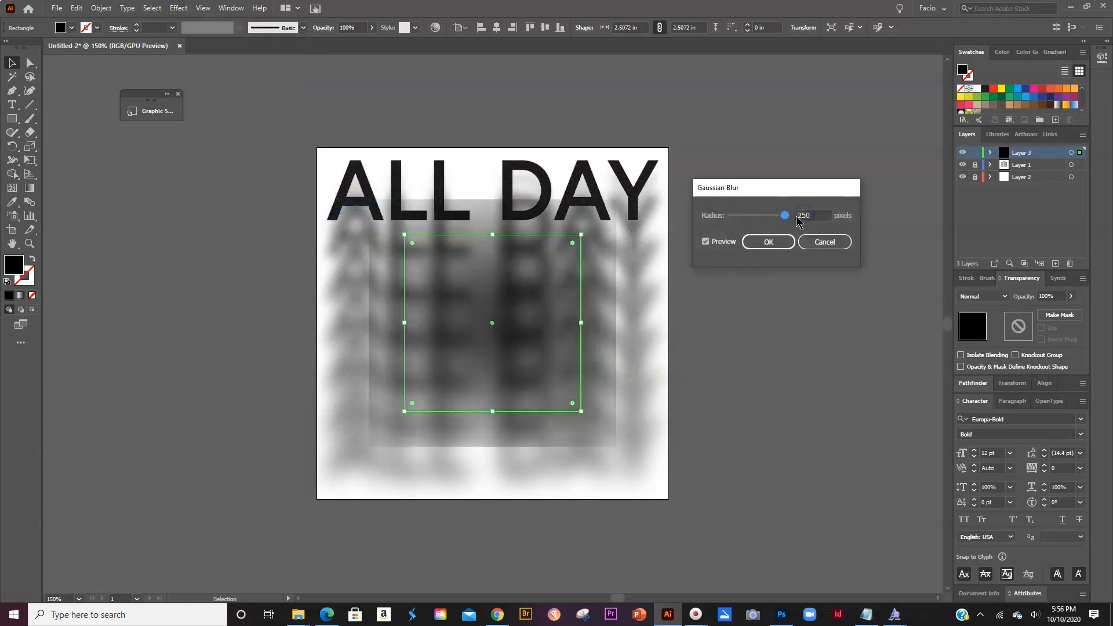
left_click(771, 242)
Enlarge the blurred black square about its center to about 4.04 in and set its opacity to 20%.
left_click_drag(580, 235, 634, 181)
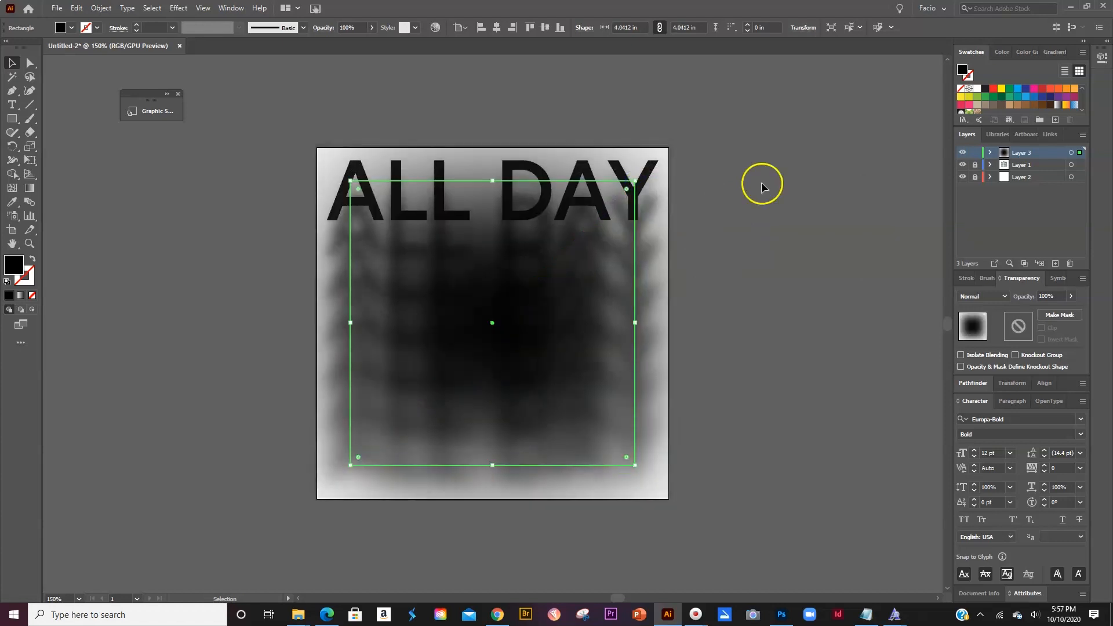
left_click(1071, 296)
left_click_drag(1074, 313, 1035, 314)
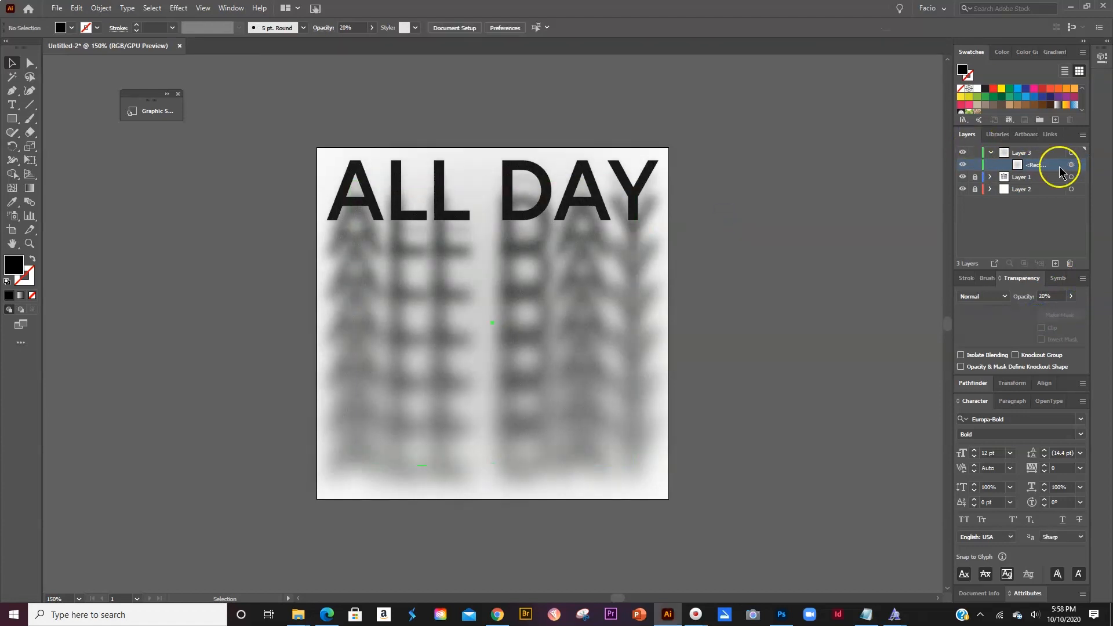